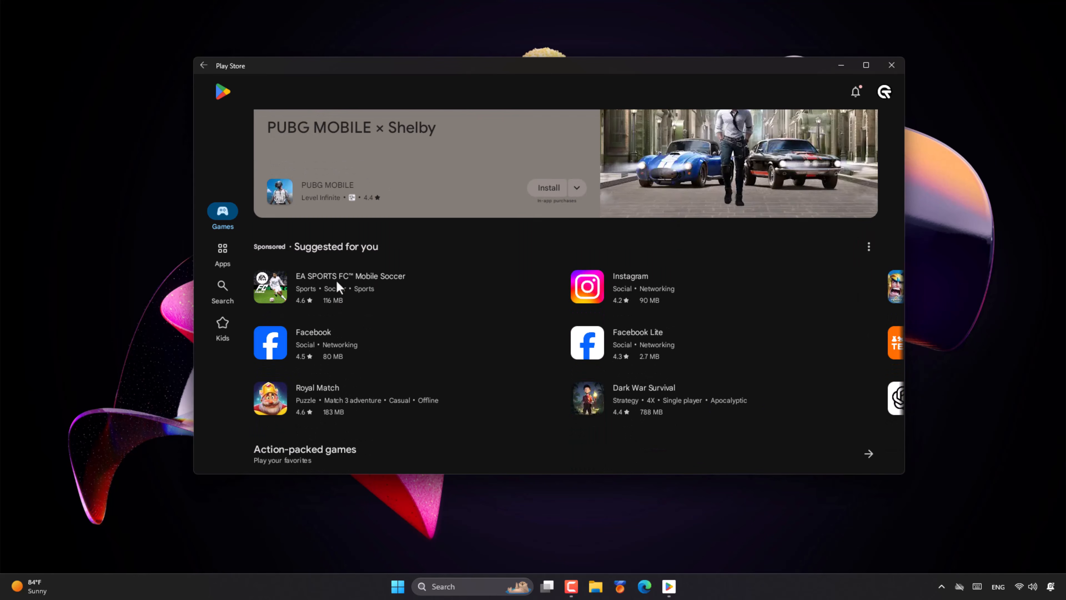
Open Pending downloads from the account menu's My apps & games, then close the Play Store window.
scroll(337, 282, "down", 7)
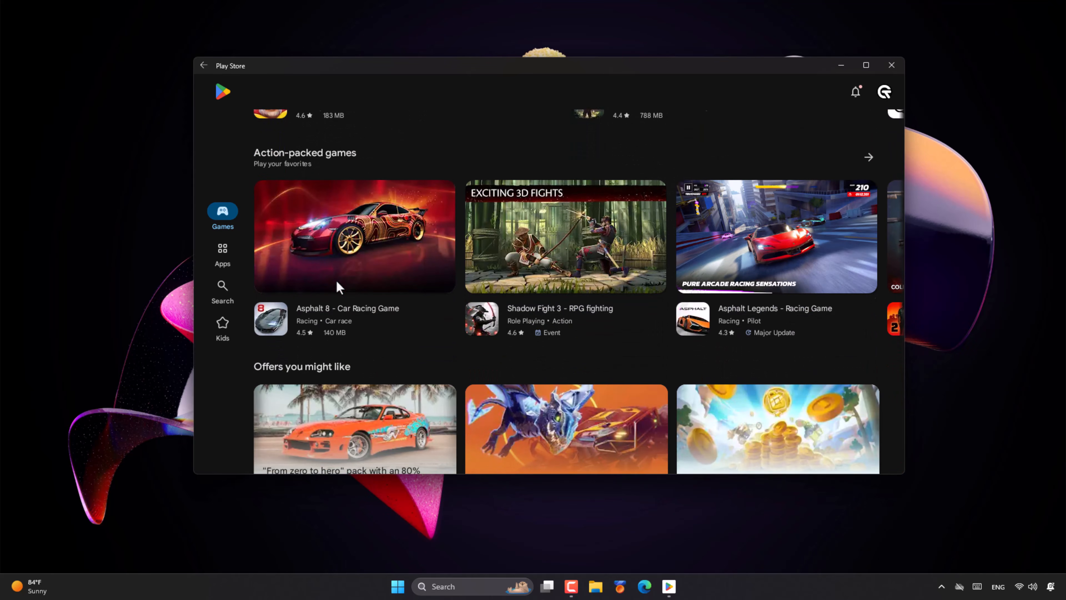
scroll(337, 280, "down", 9)
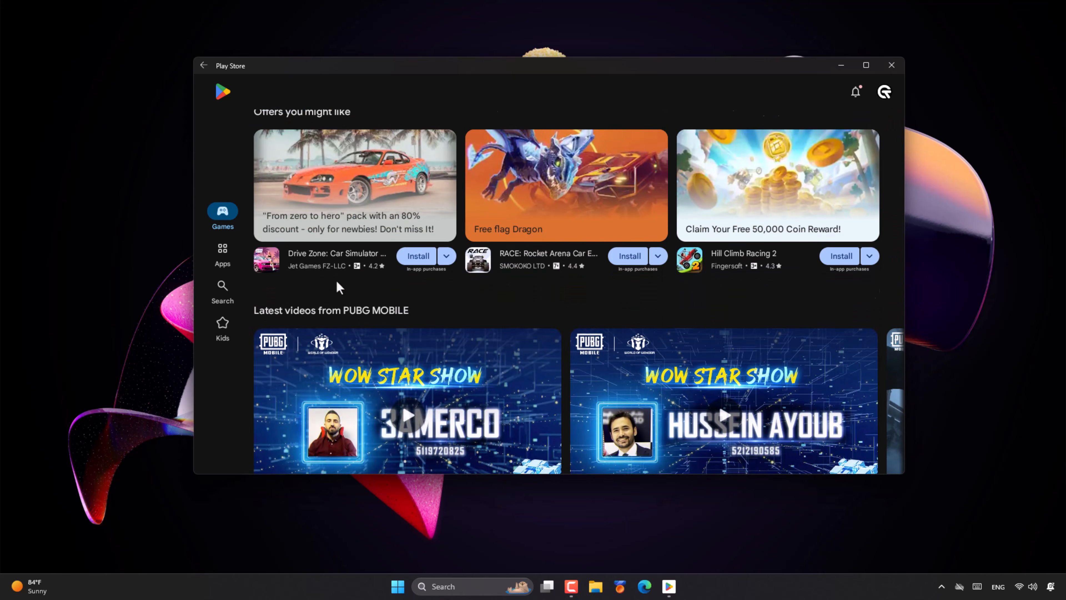
scroll(337, 280, "down", 3)
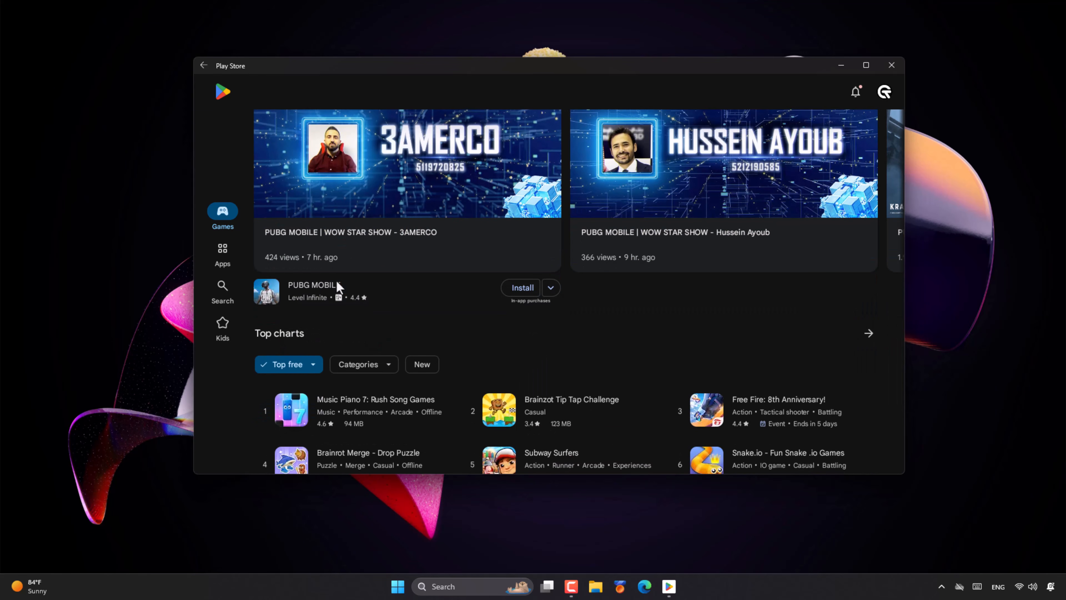
scroll(337, 280, "down", 9)
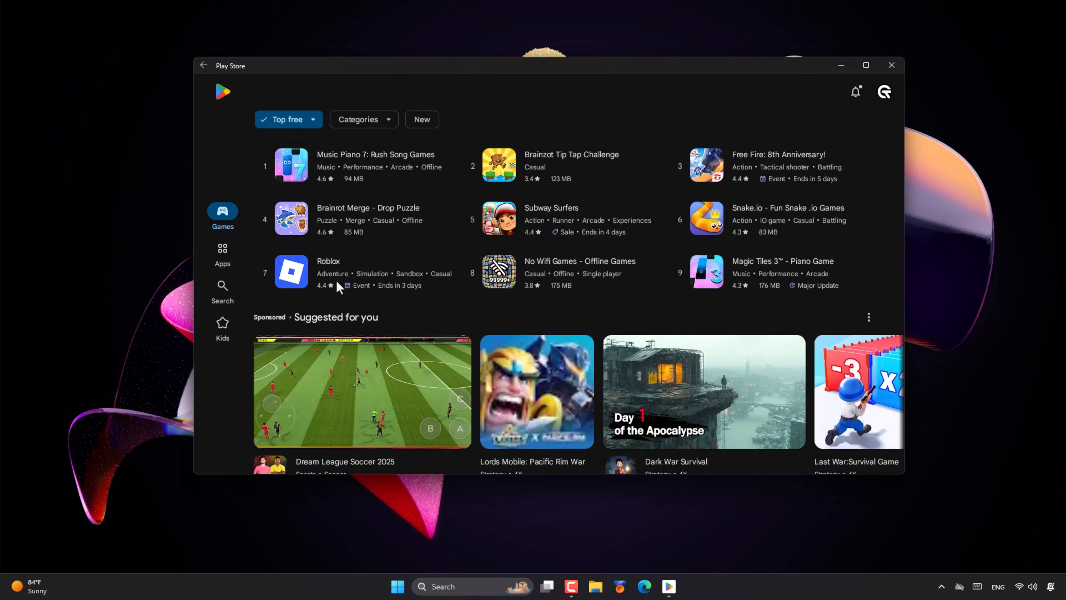
scroll(336, 280, "down", 5)
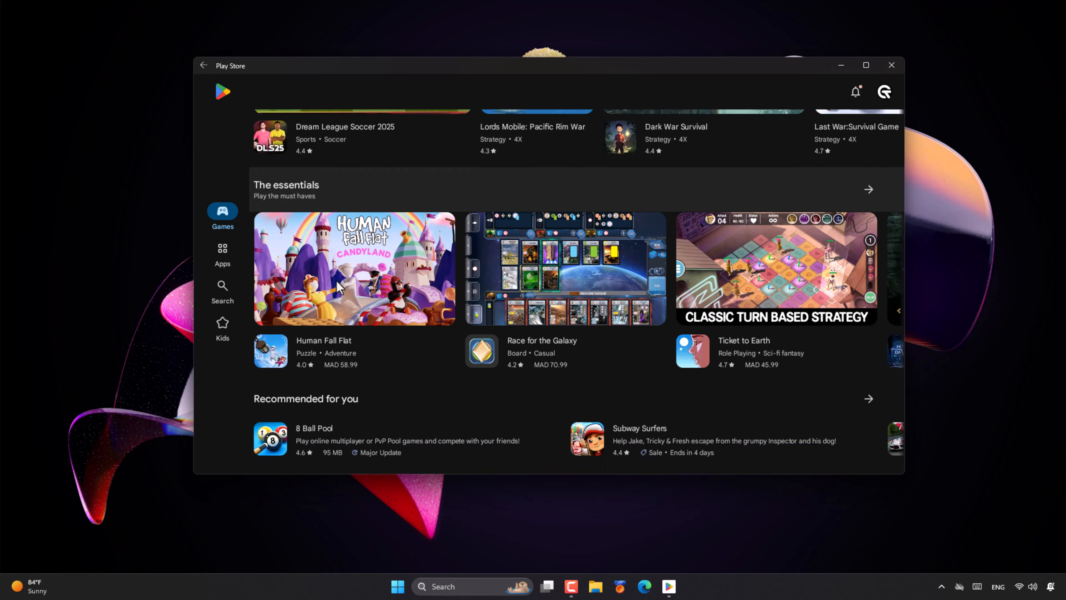
left_click(884, 96)
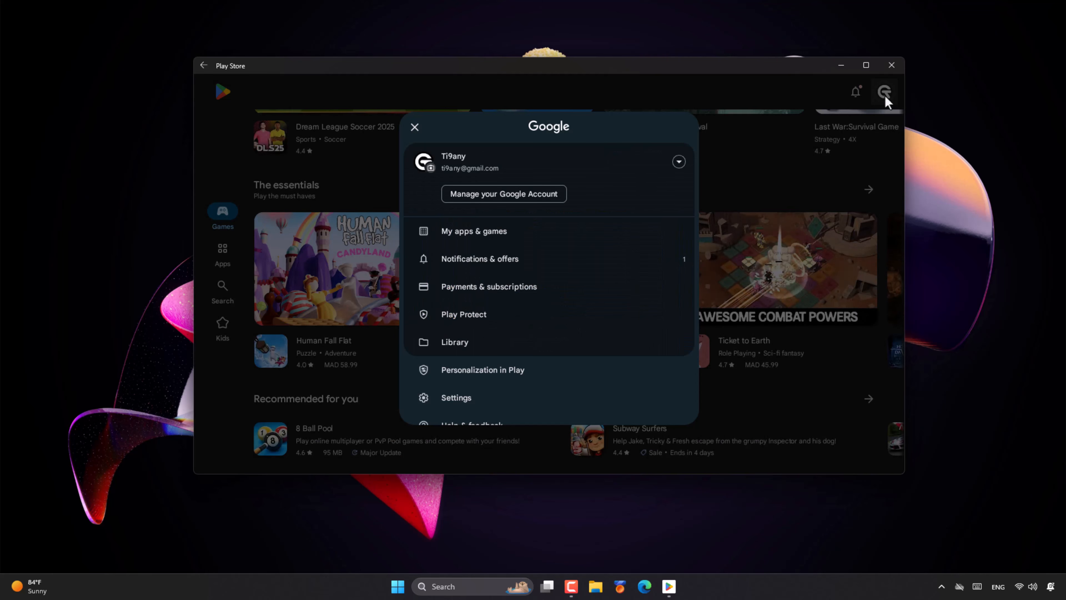
left_click(500, 233)
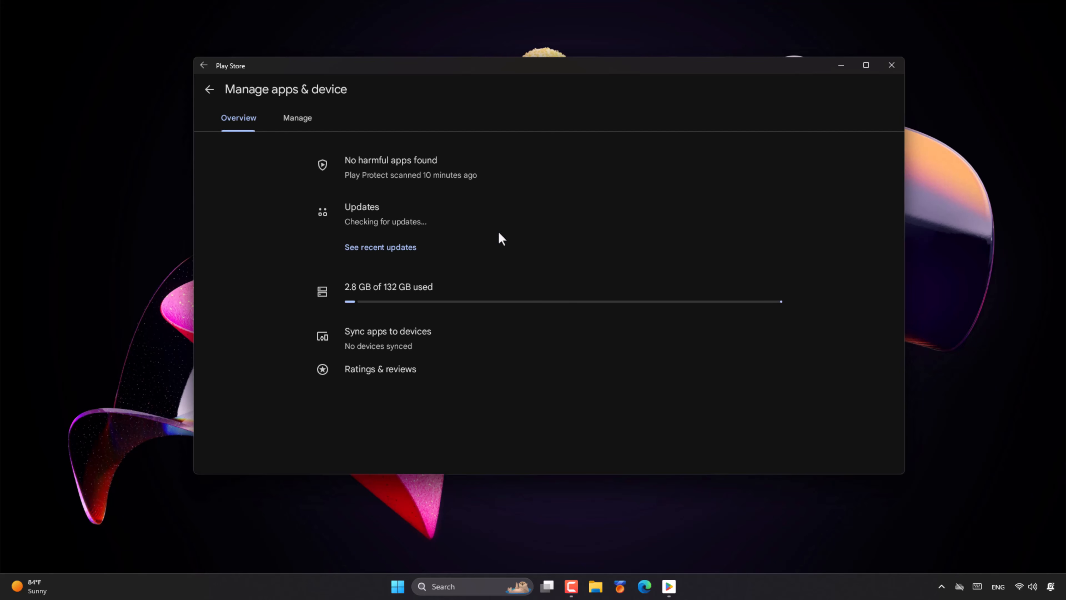
left_click(385, 223)
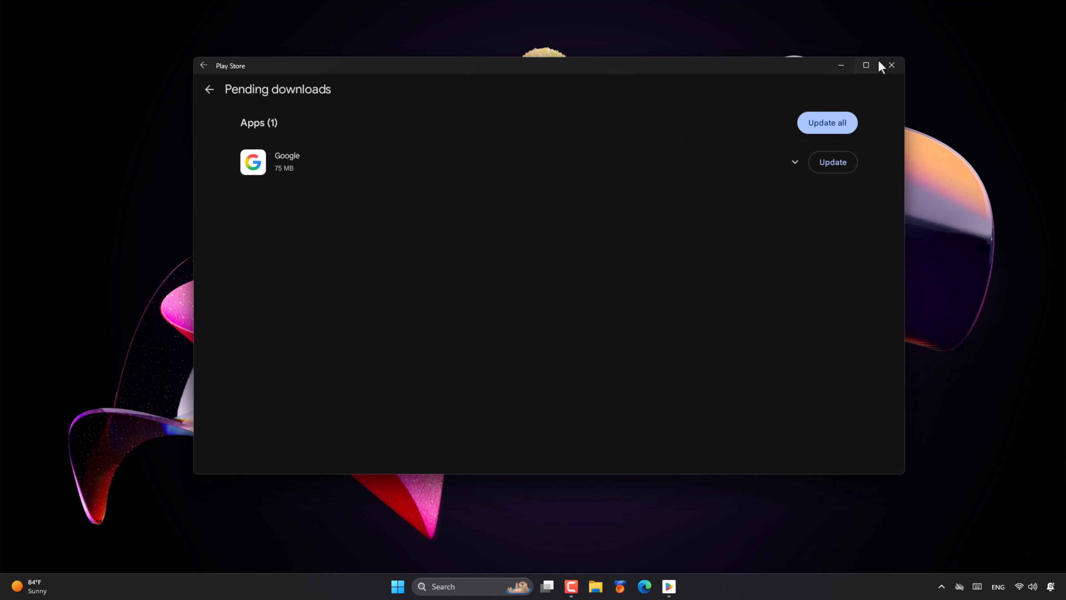
left_click(892, 66)
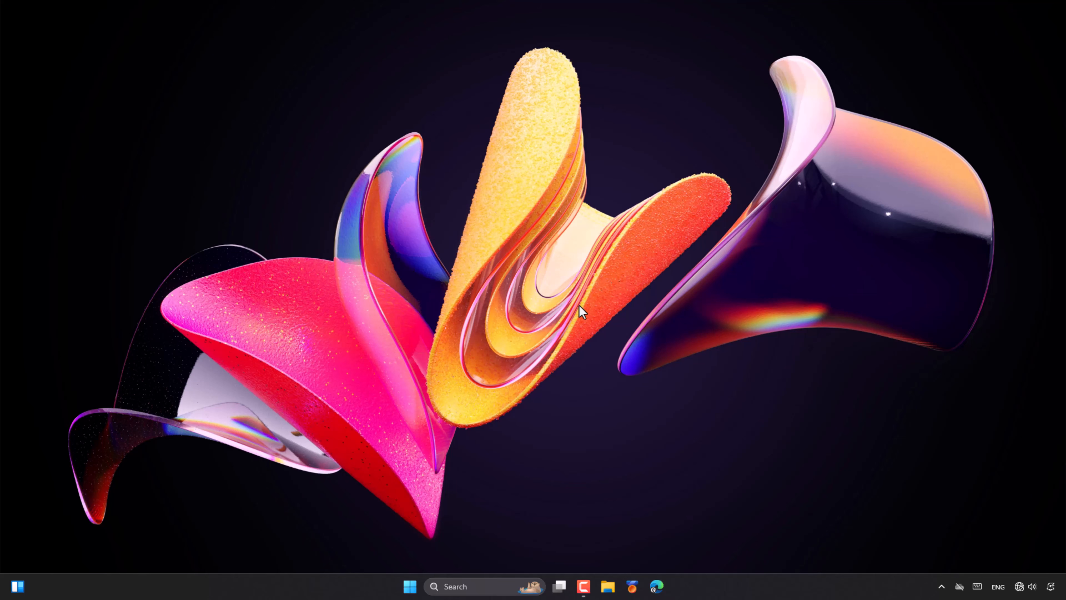
Search 'turn' to open Windows Features, tick Virtual Machine Platform and Windows Hypervisor Platform, and restart.
left_click(475, 581)
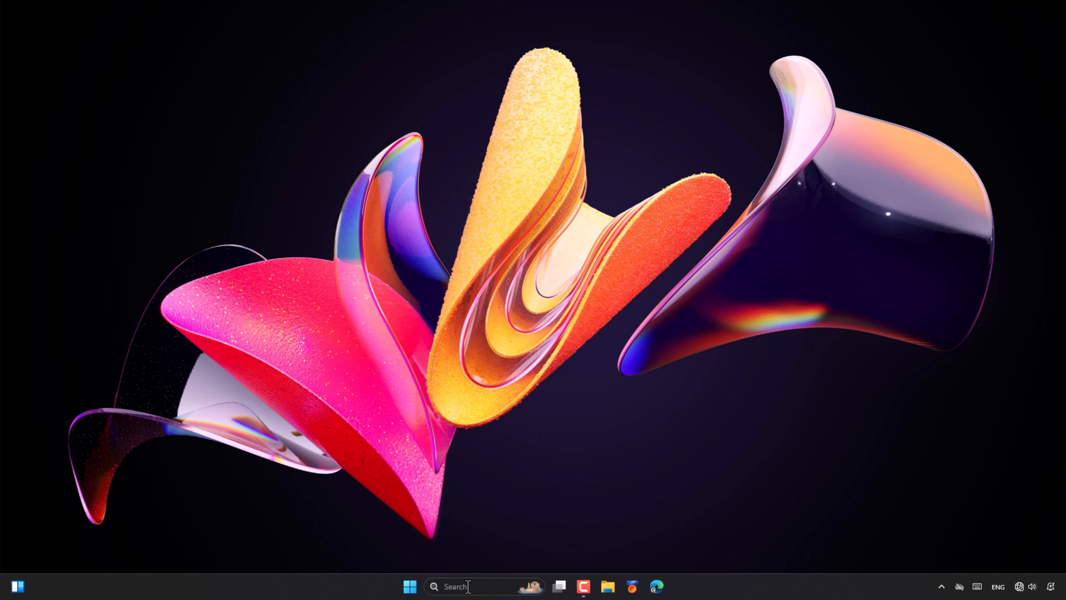
type("turn")
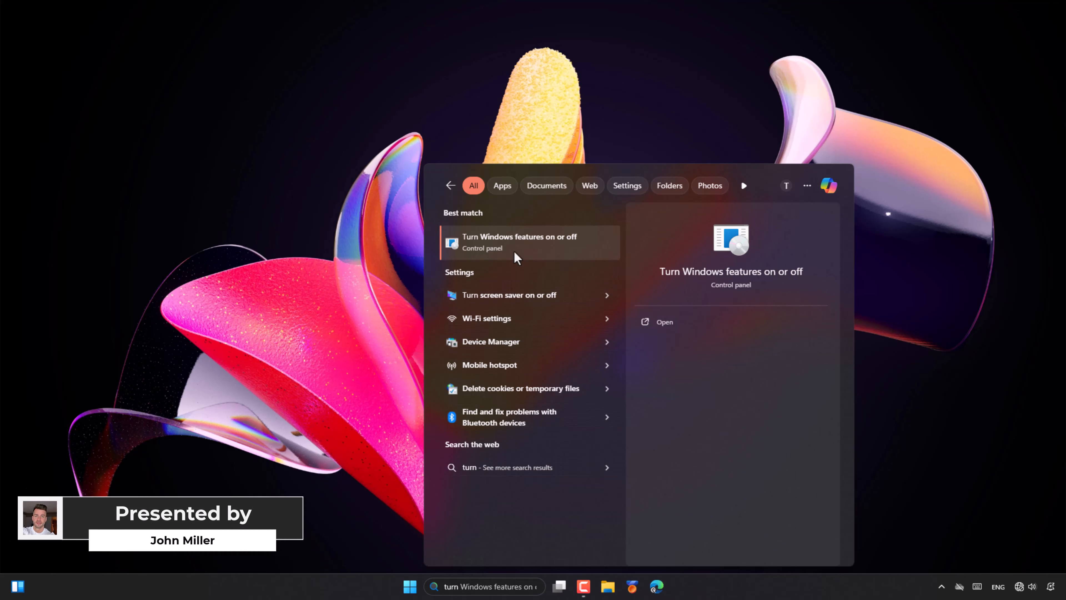
left_click(684, 323)
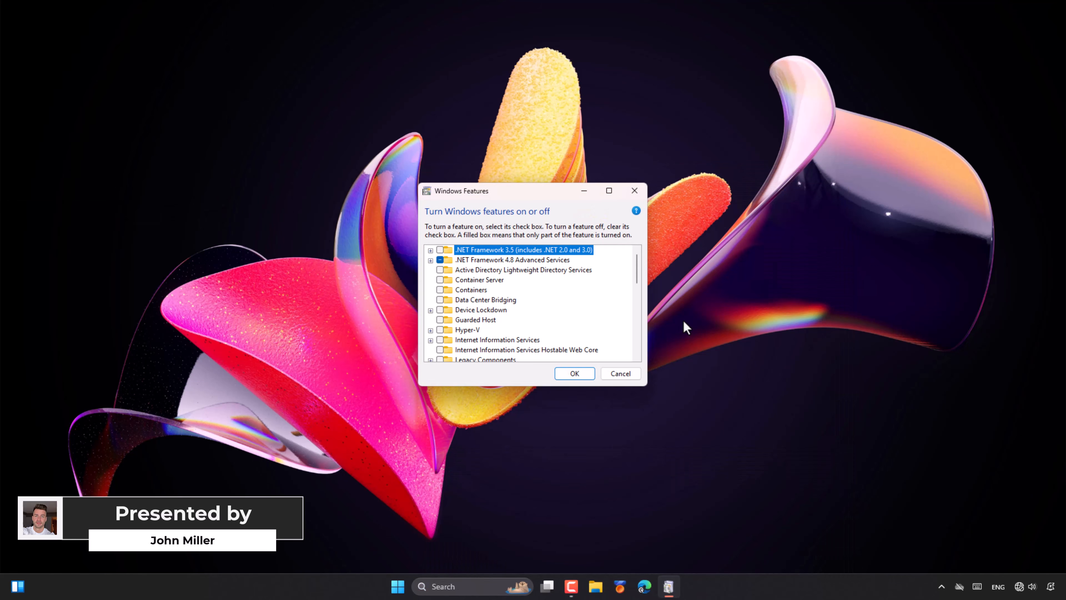
left_click_drag(638, 273, 638, 332)
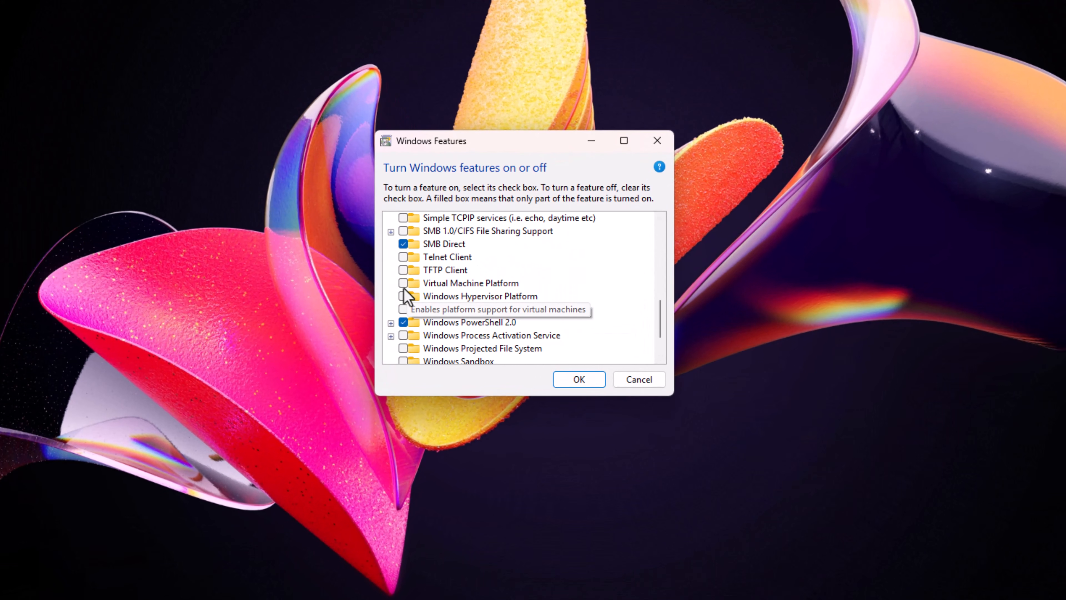
left_click(403, 285)
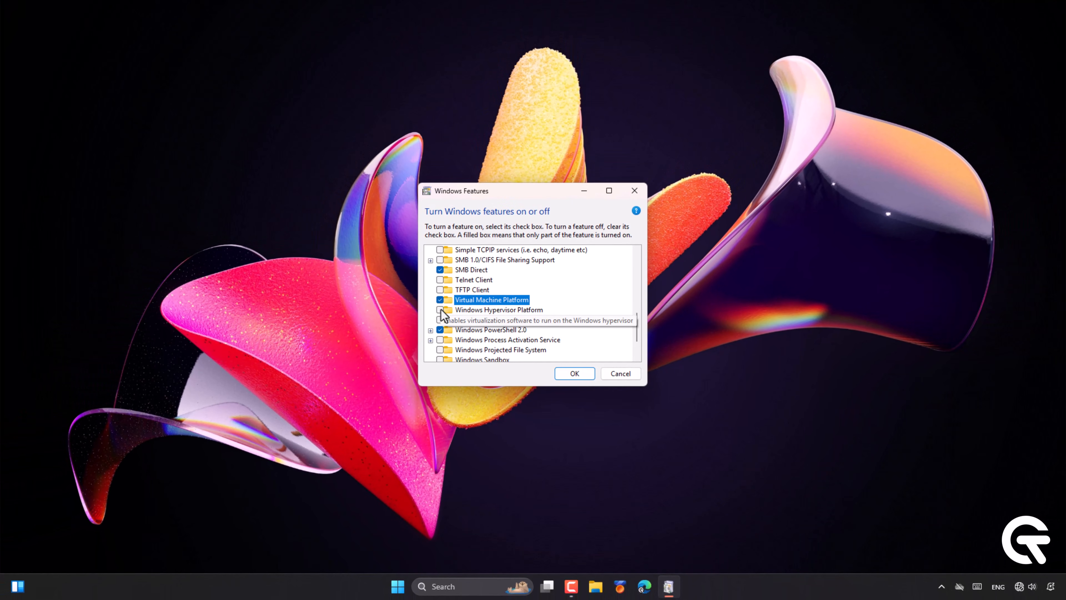
left_click(441, 310)
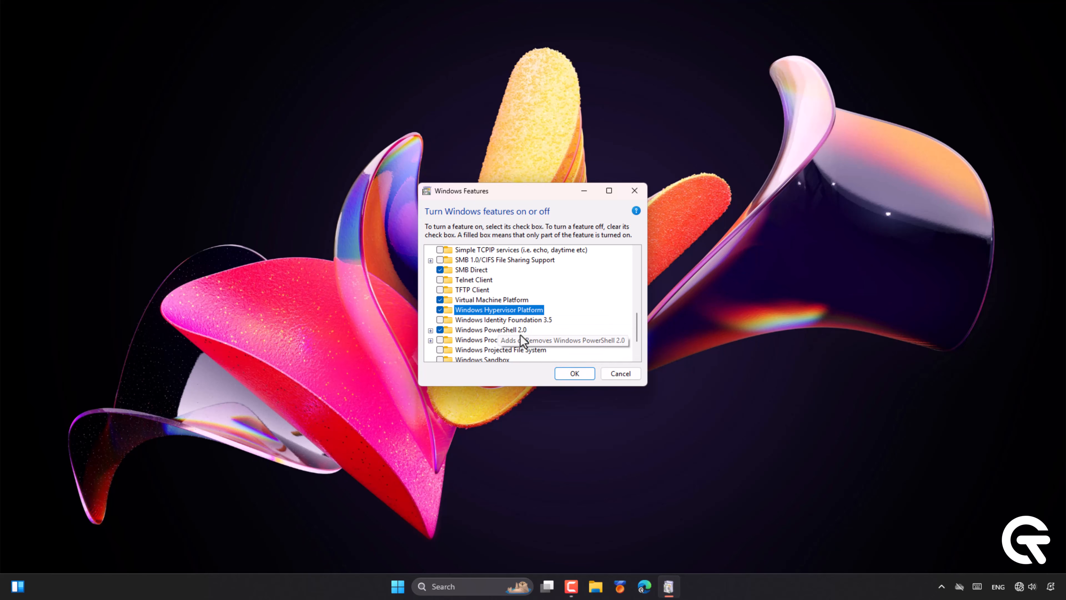
left_click(571, 374)
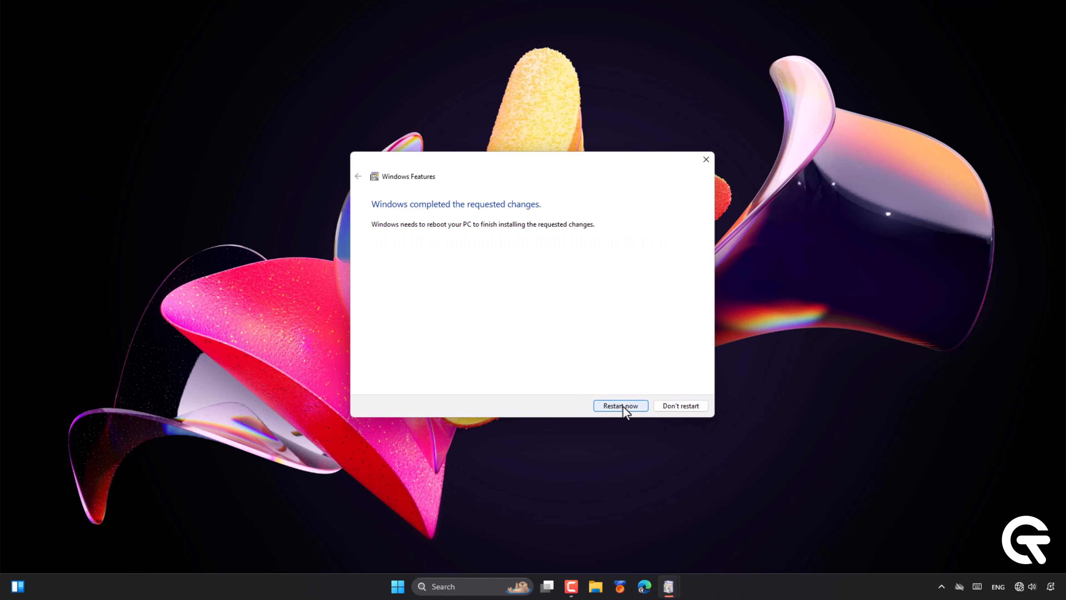
left_click(620, 405)
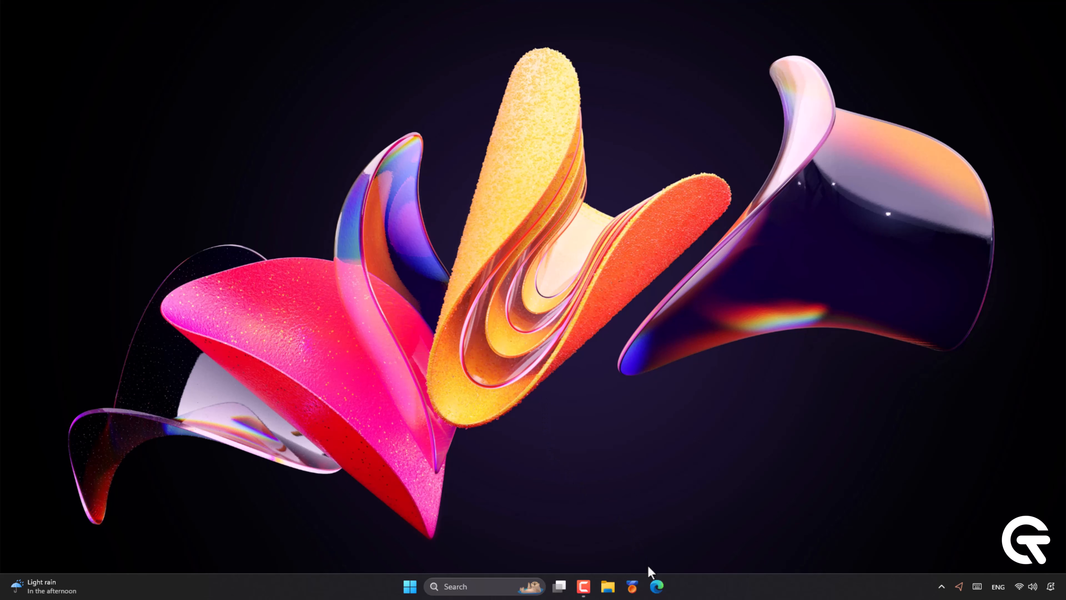
Open a new Edge window and paste the WSABuilds repository link to load it.
left_click(656, 586)
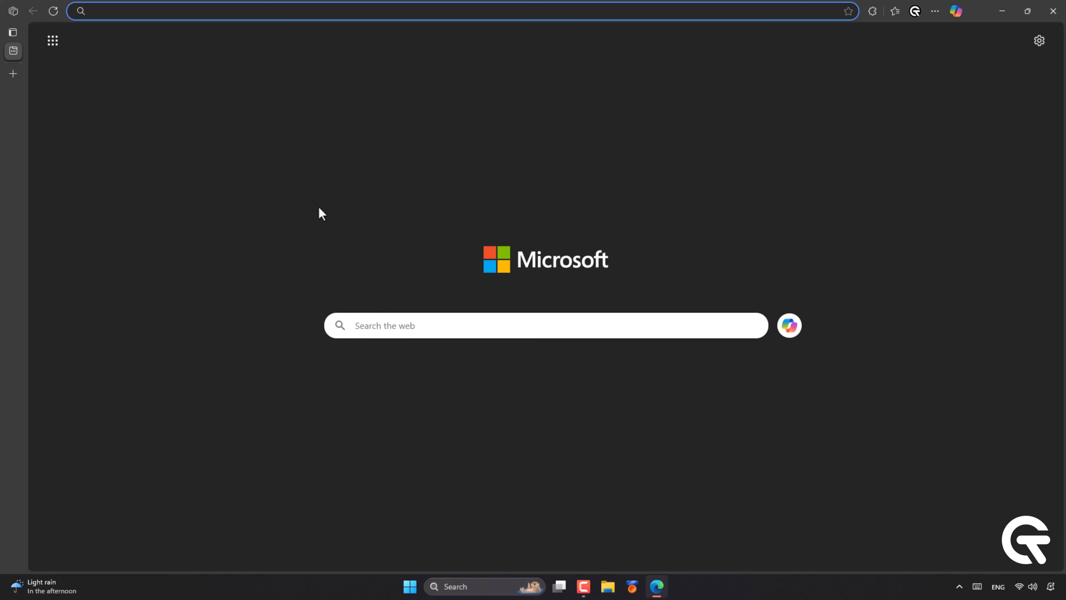
right_click(238, 11)
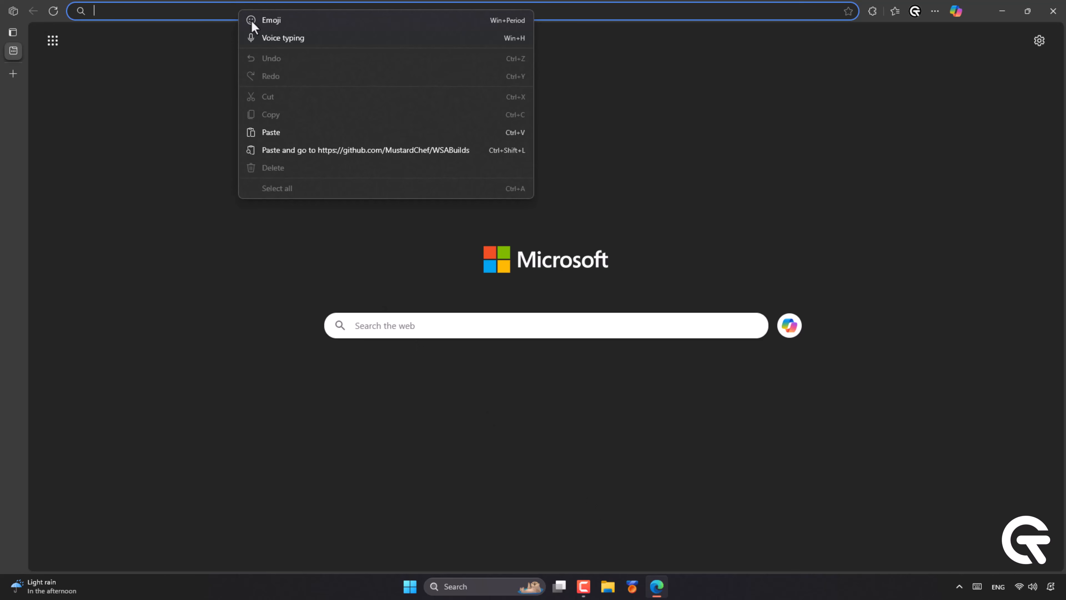
left_click(300, 149)
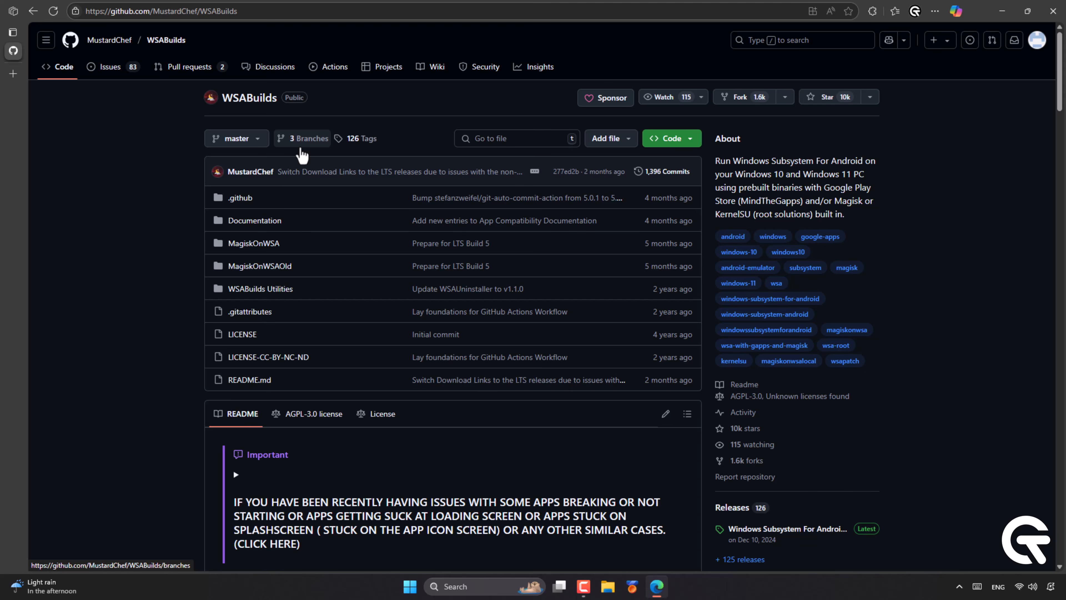
Open the Windows 11 x64 release and download WSA_2407.40000.4.0_x64_Release-Nightly-GApps-13.0-NoAmazon.7z from Assets.
scroll(302, 155, "down", 15)
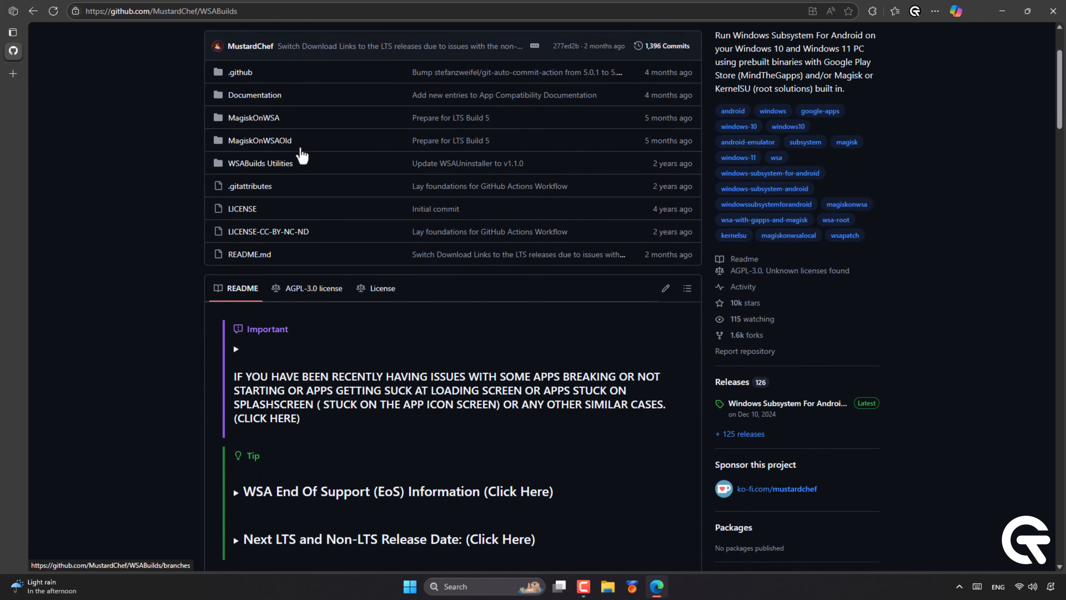
scroll(300, 148, "down", 10)
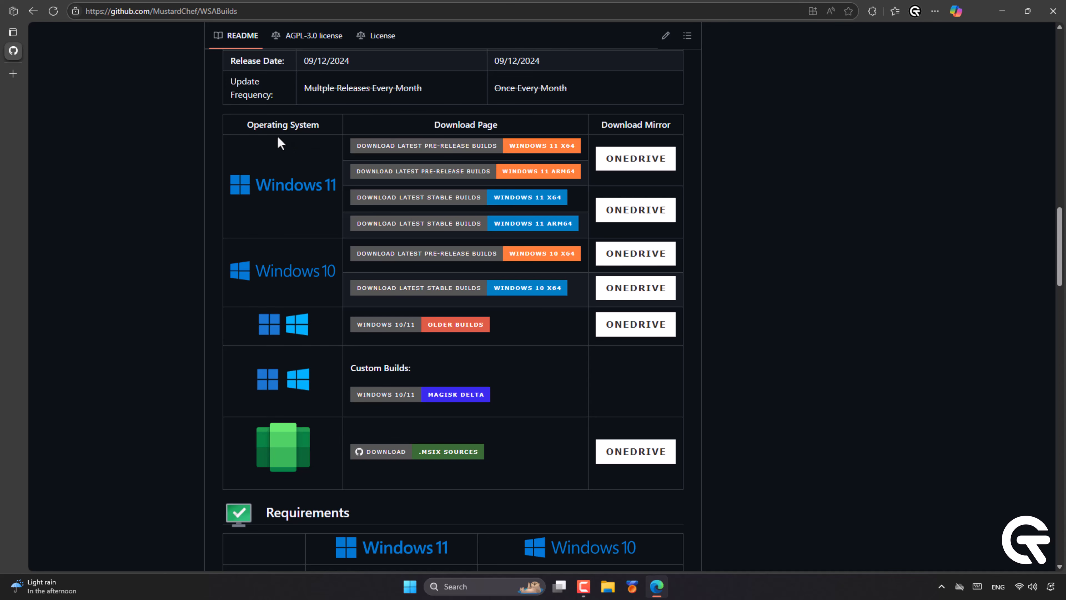
mouse_move(246, 125)
left_mouse_down()
mouse_move(318, 125)
mouse_move(252, 126)
left_mouse_up()
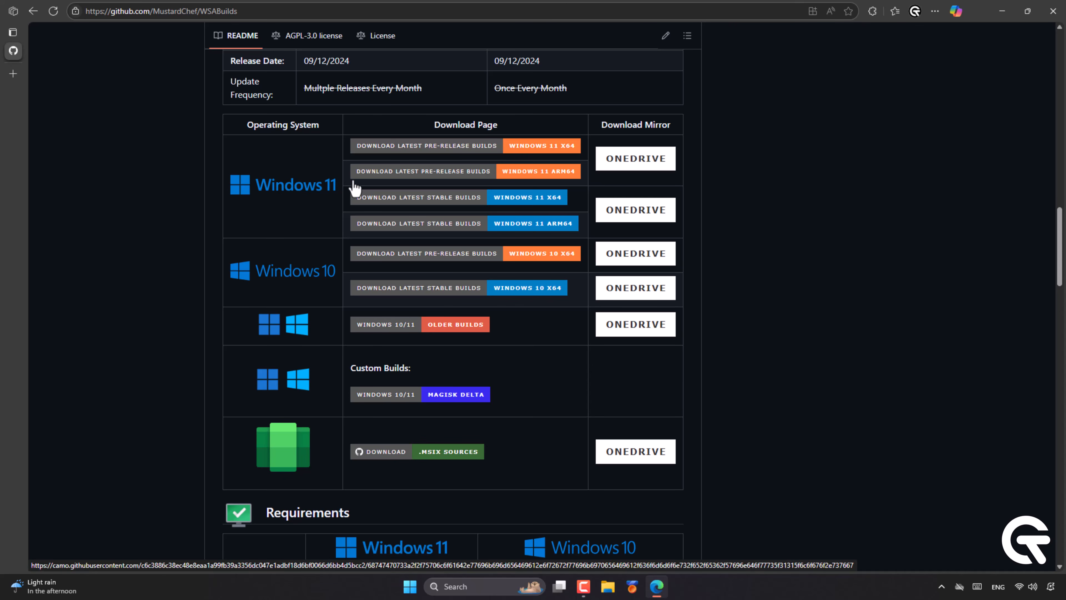
left_click(469, 155)
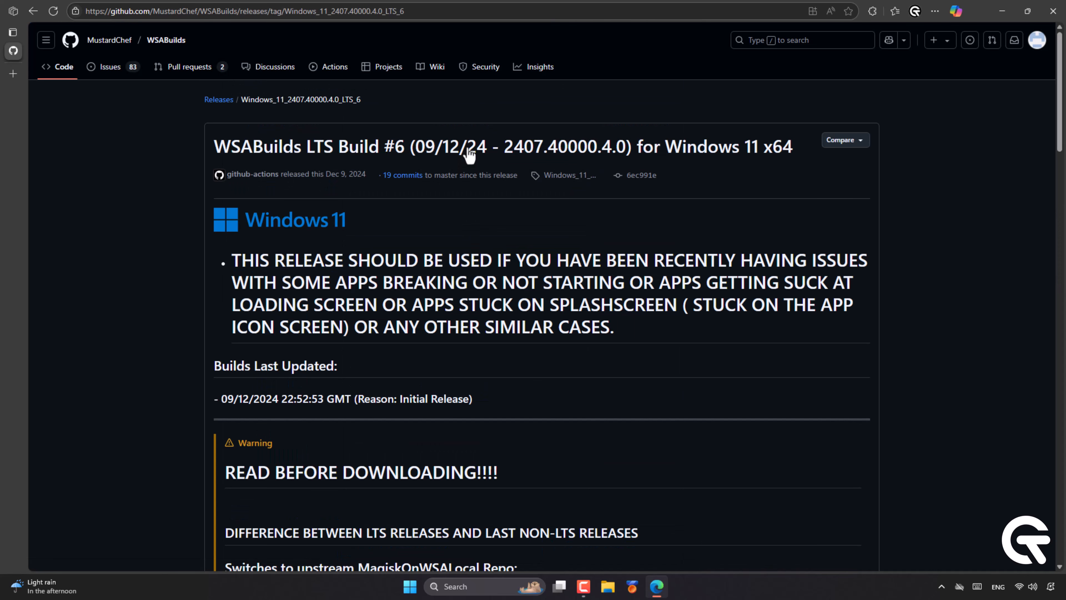
scroll(469, 154, "down", 20)
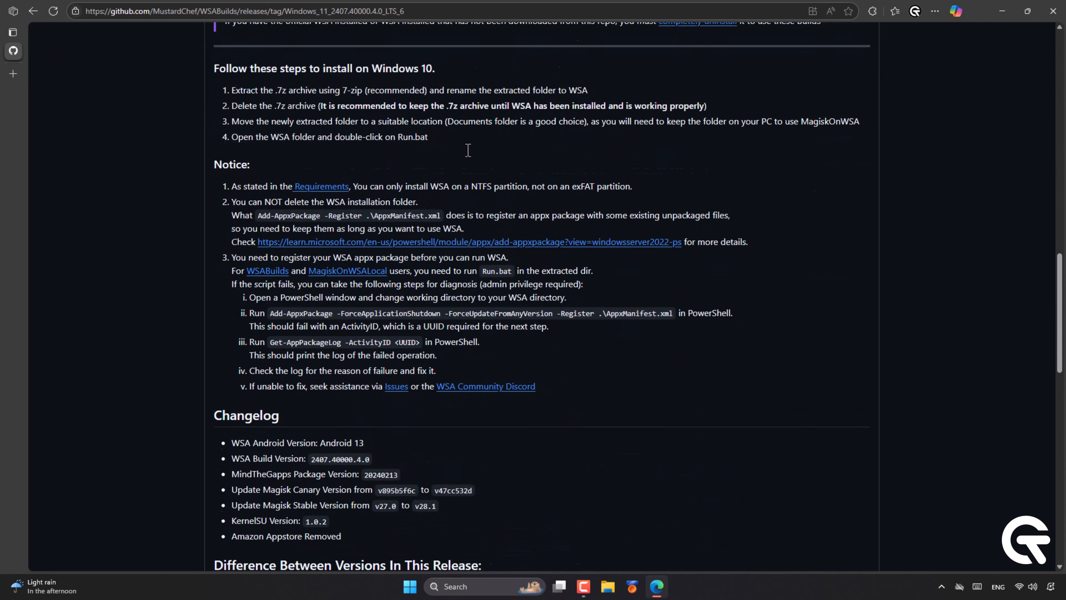
scroll(469, 152, "down", 2)
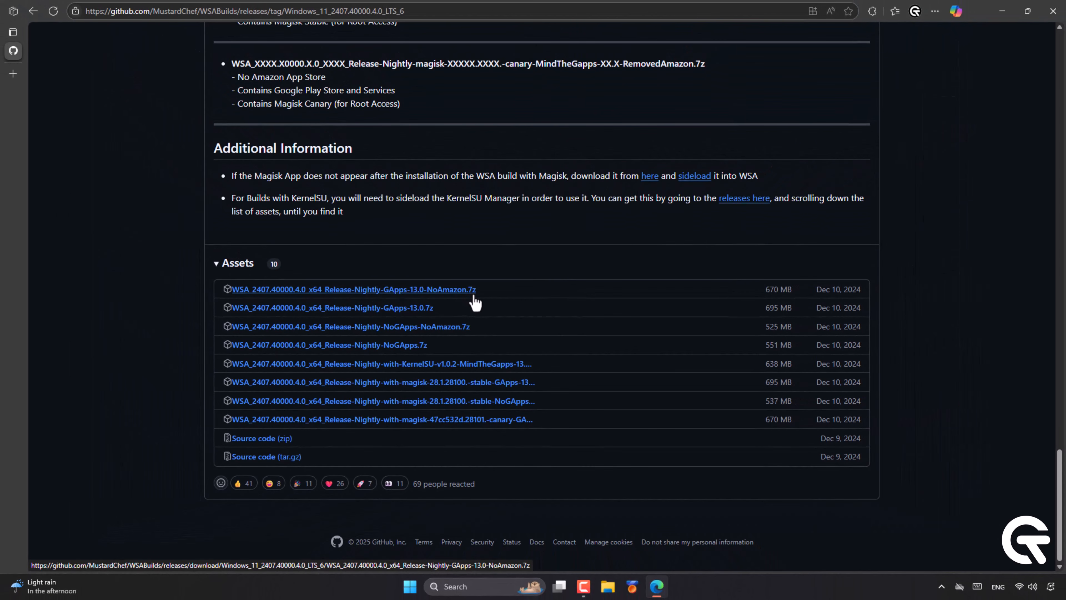
left_click(462, 290)
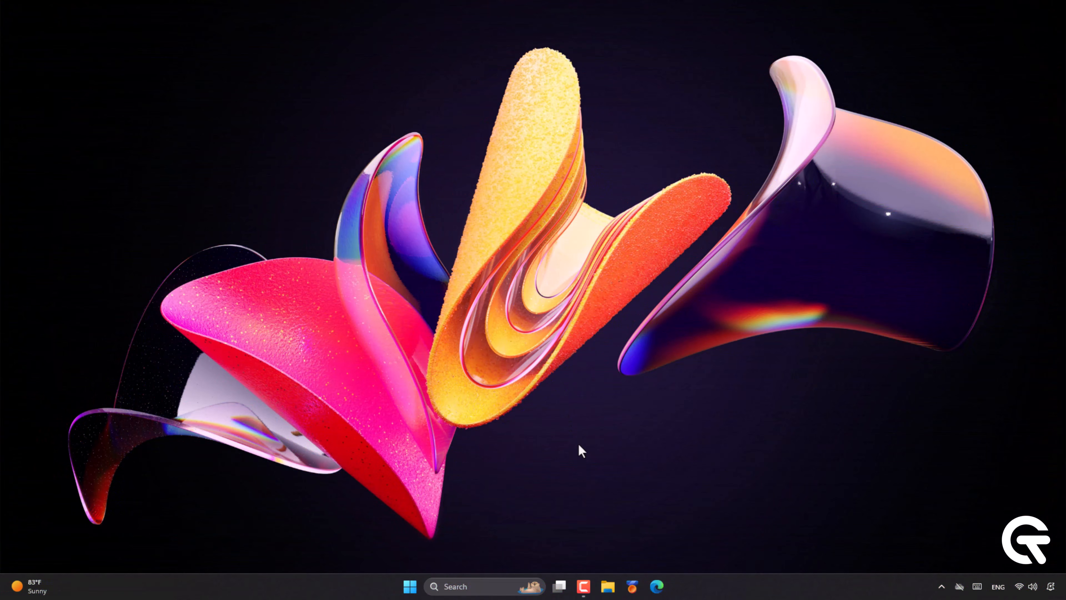
Move the downloaded WSA .7z archive from Downloads into the Documents folder.
left_click(609, 593)
double_click(356, 112)
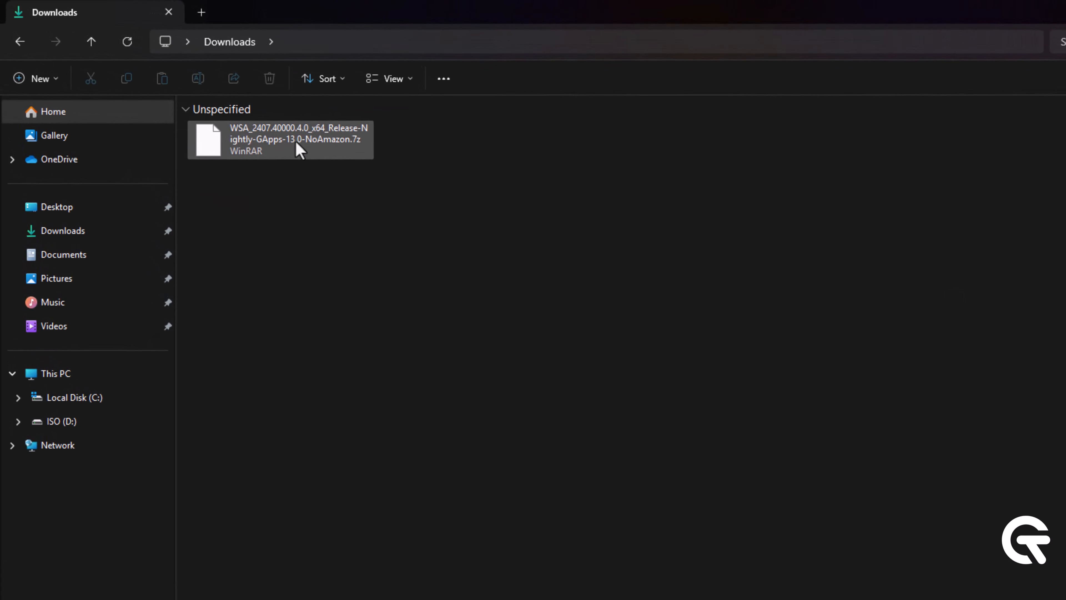
left_click(300, 149)
right_click(300, 149)
left_click(319, 165)
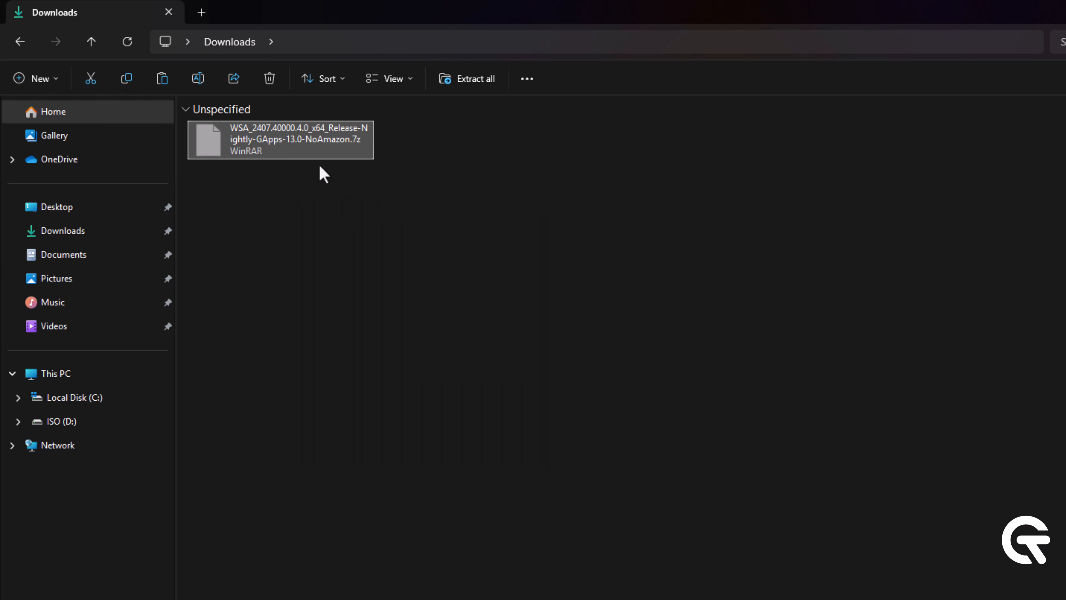
left_click(112, 260)
right_click(307, 152)
left_click(329, 165)
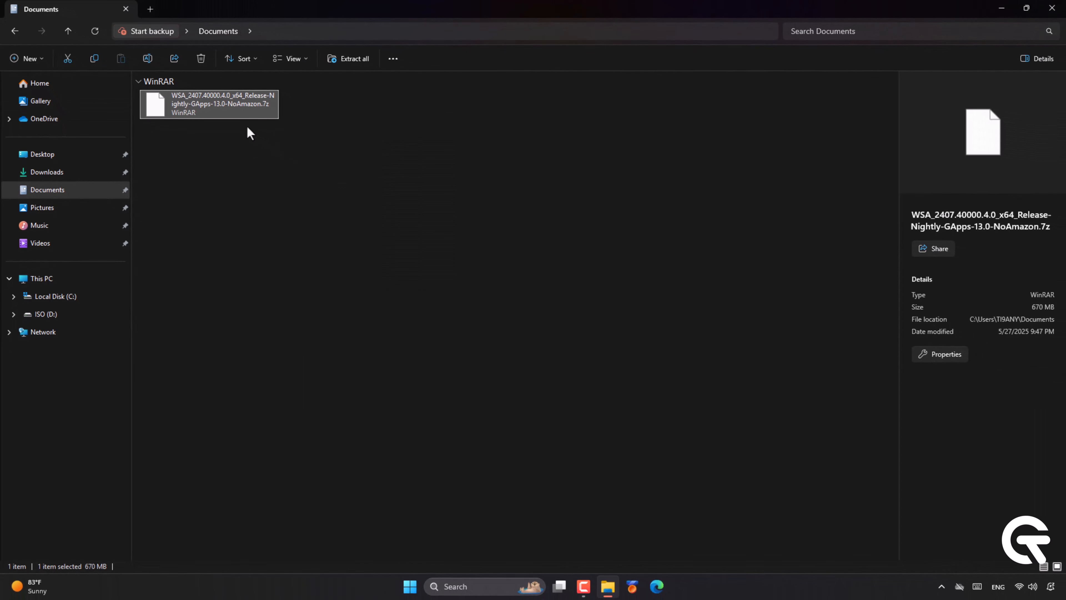
Extract the archive with WinRAR into a same-named WSA_2407.40000.4.0_x64 folder.
right_click(206, 103)
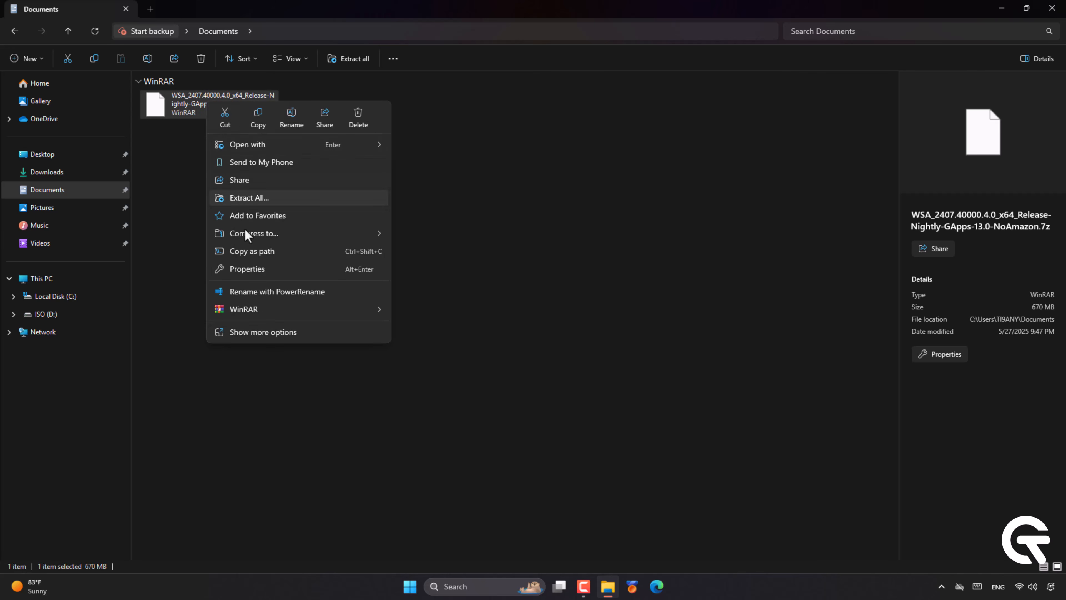
mouse_move(254, 312)
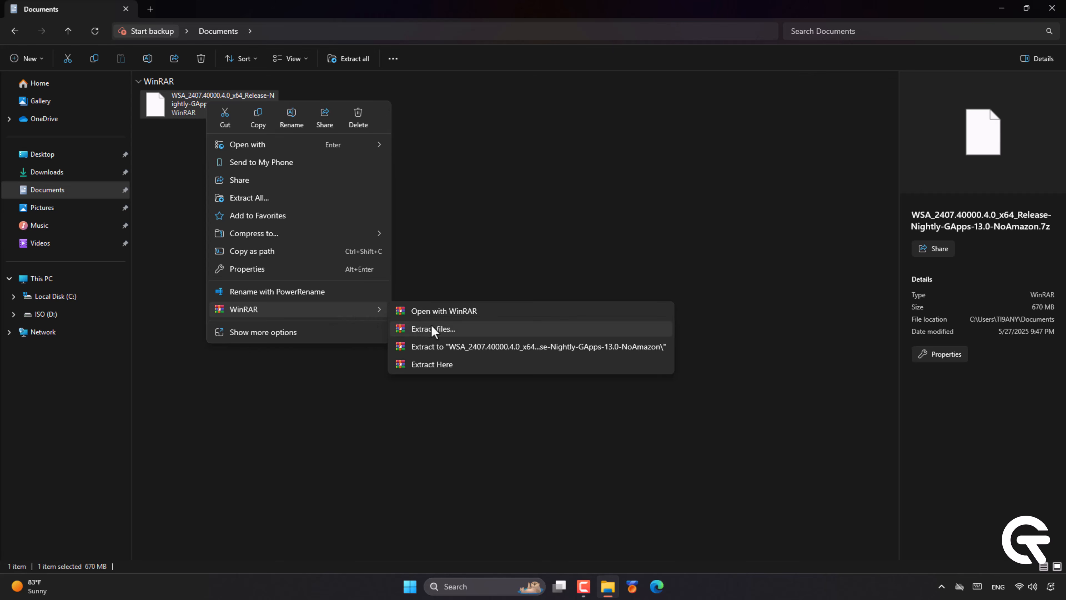
left_click(434, 343)
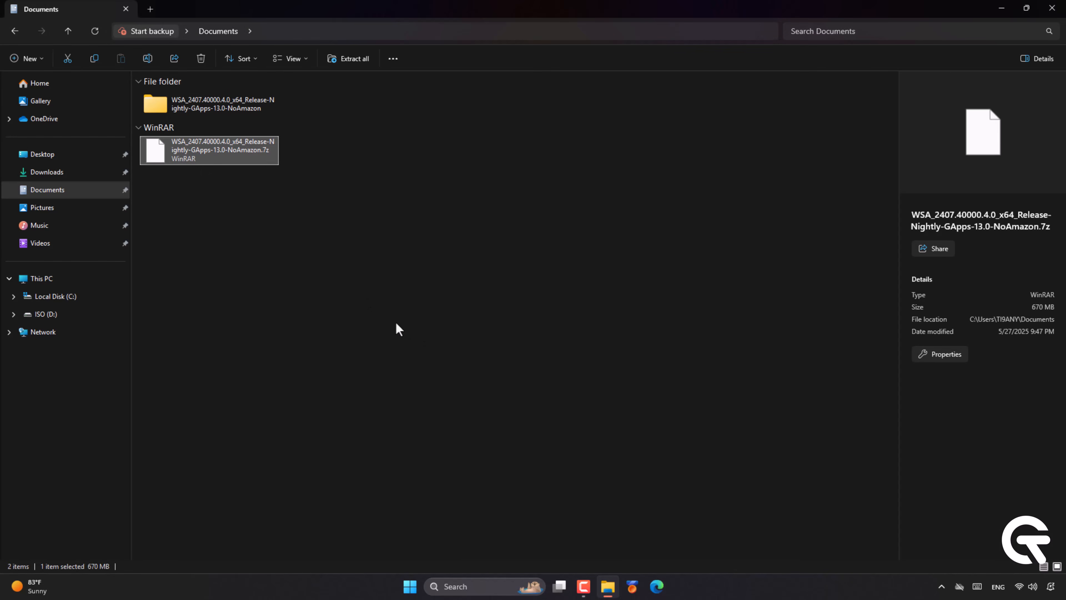
Delete the .7z archive and open the extracted WSA_2407.40000.4.0_x64 subfolder.
right_click(229, 139)
left_click(381, 156)
right_click(200, 115)
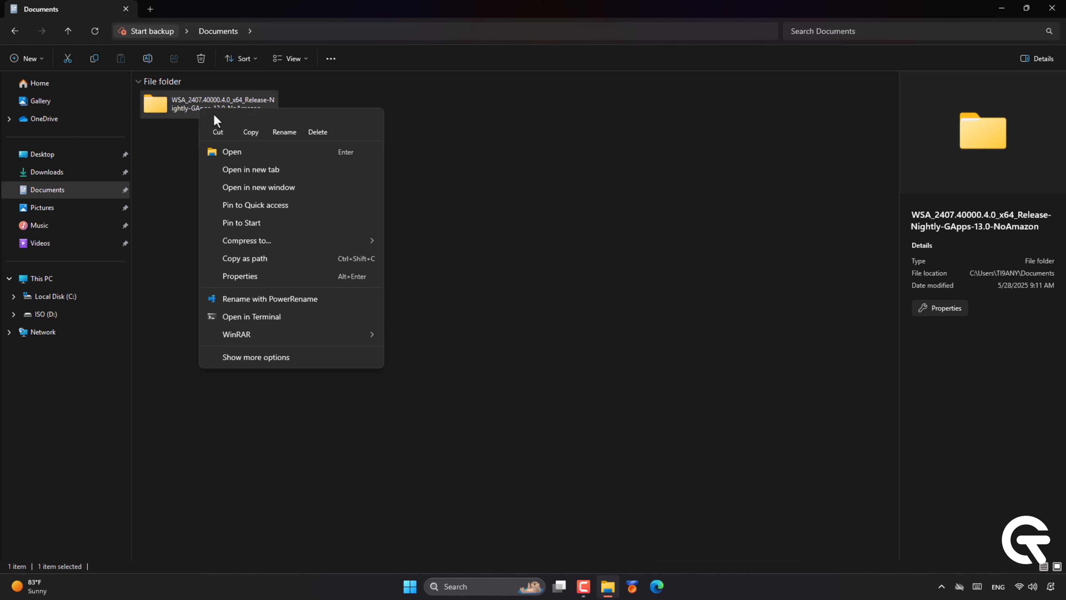
left_click(232, 152)
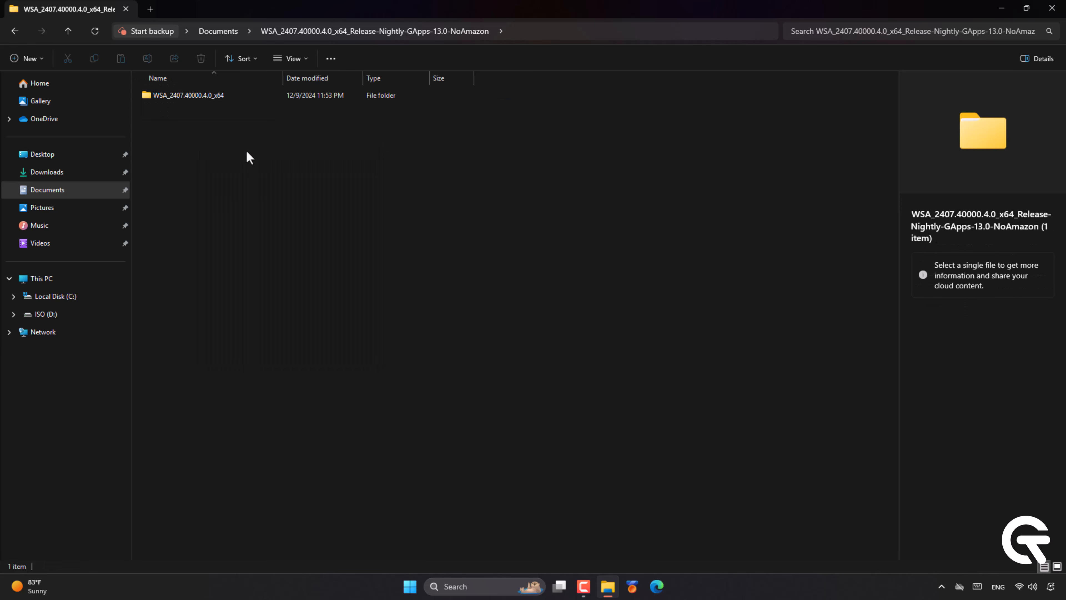
left_click(210, 98)
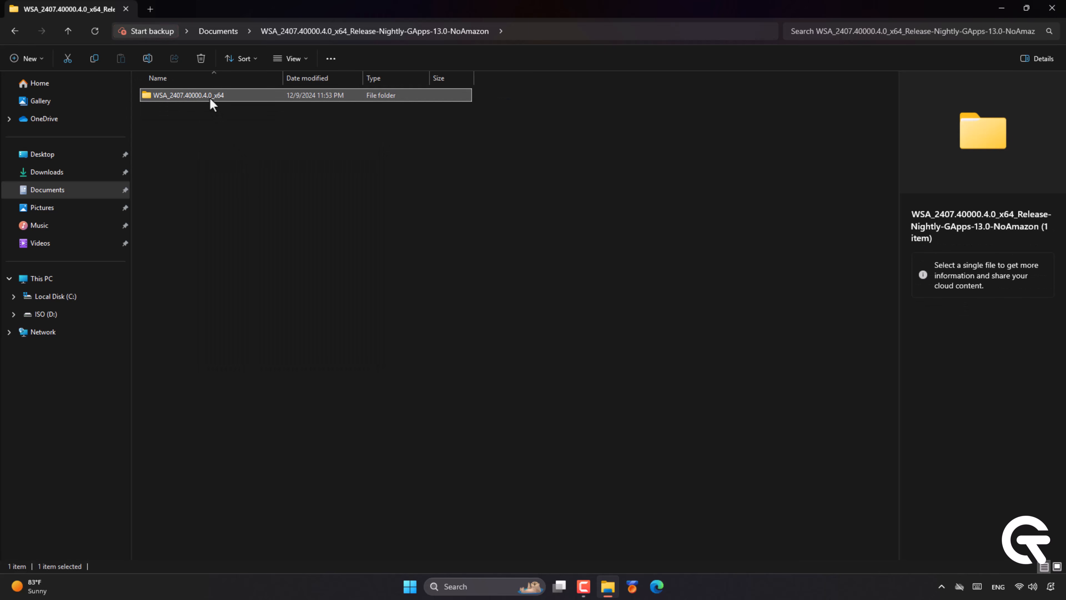
right_click(211, 100)
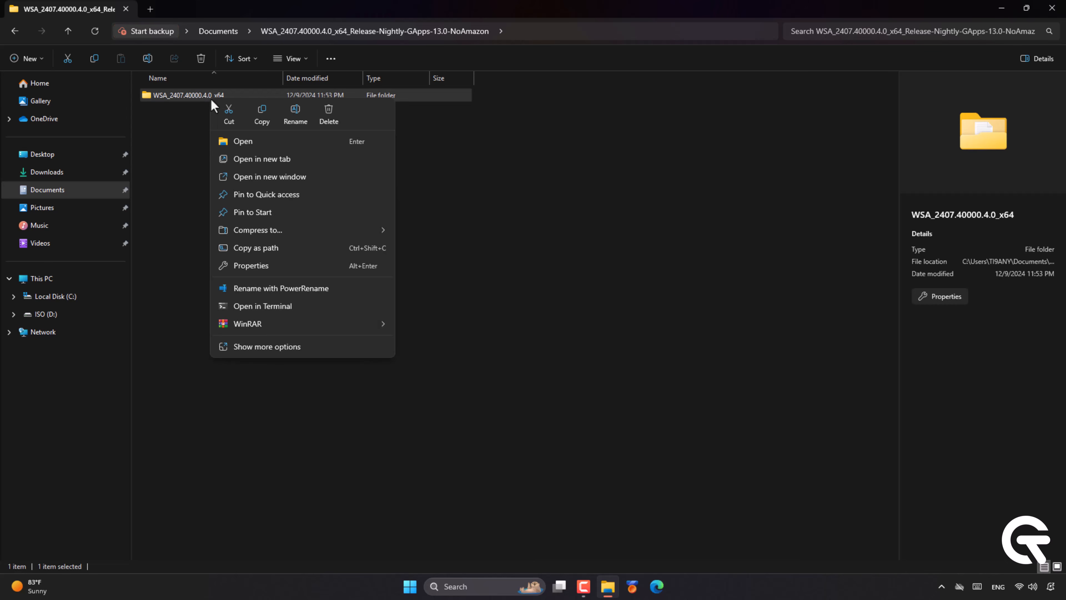
left_click(244, 140)
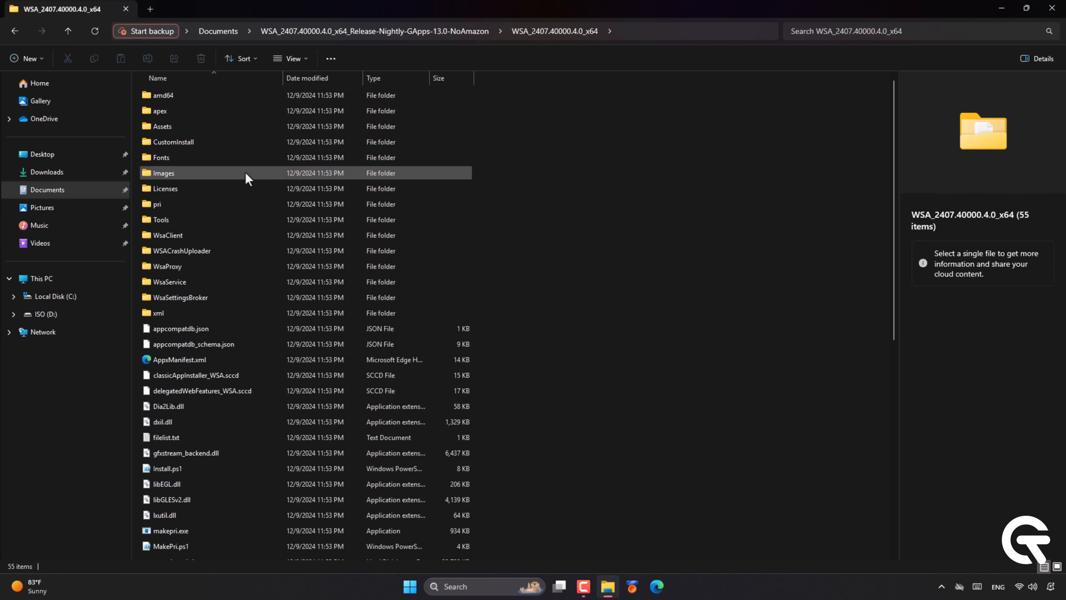
Run Run.bat, choosing More info then Run anyway past the SmartScreen warning.
scroll(233, 326, "down", 3)
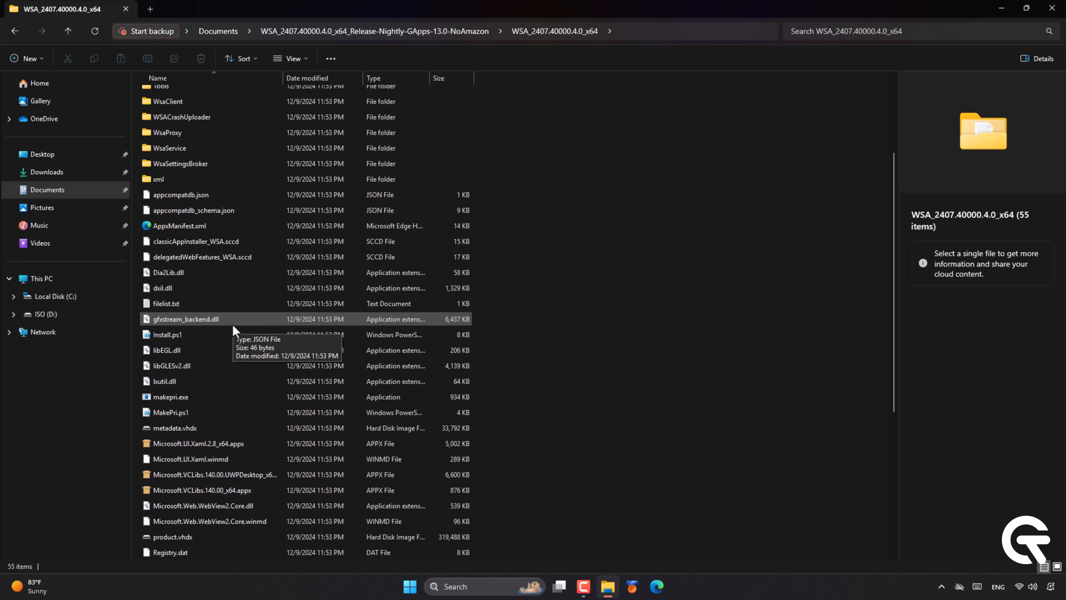
scroll(233, 329, "down", 4)
left_click(229, 396)
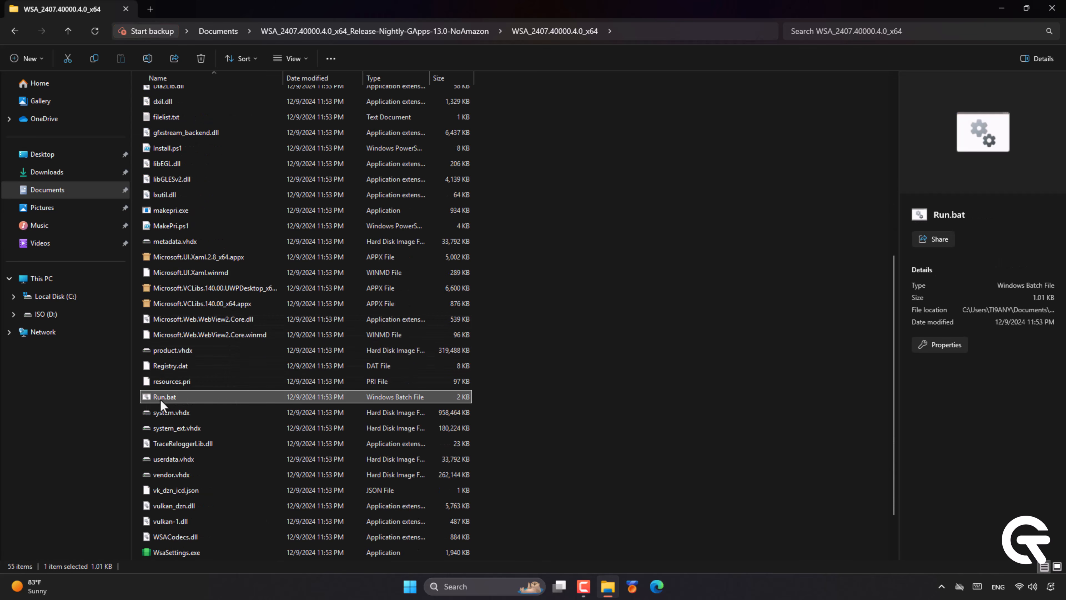
right_click(190, 400)
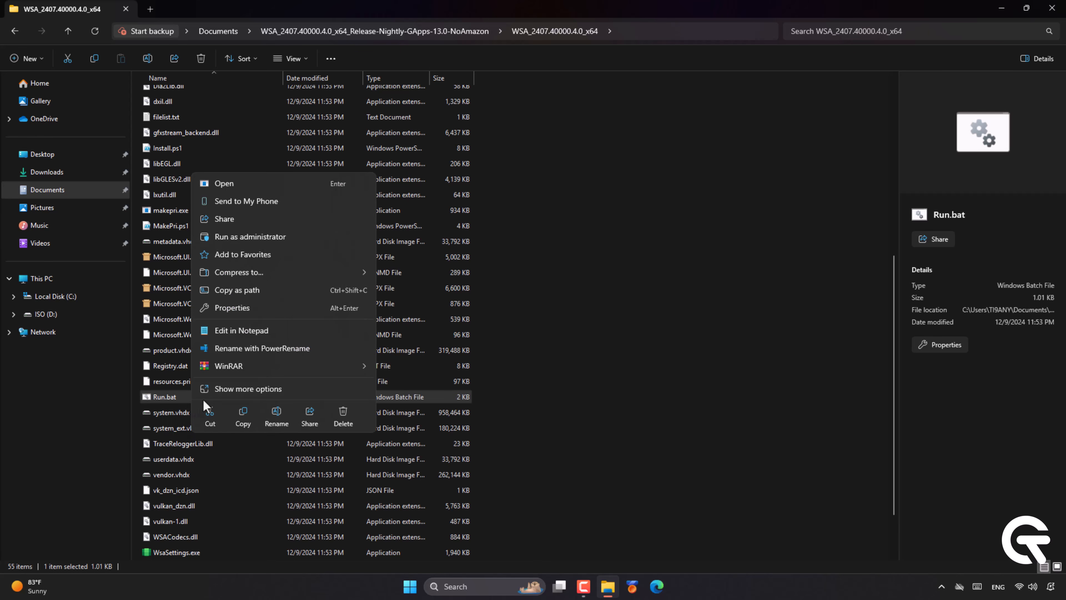
left_click(250, 183)
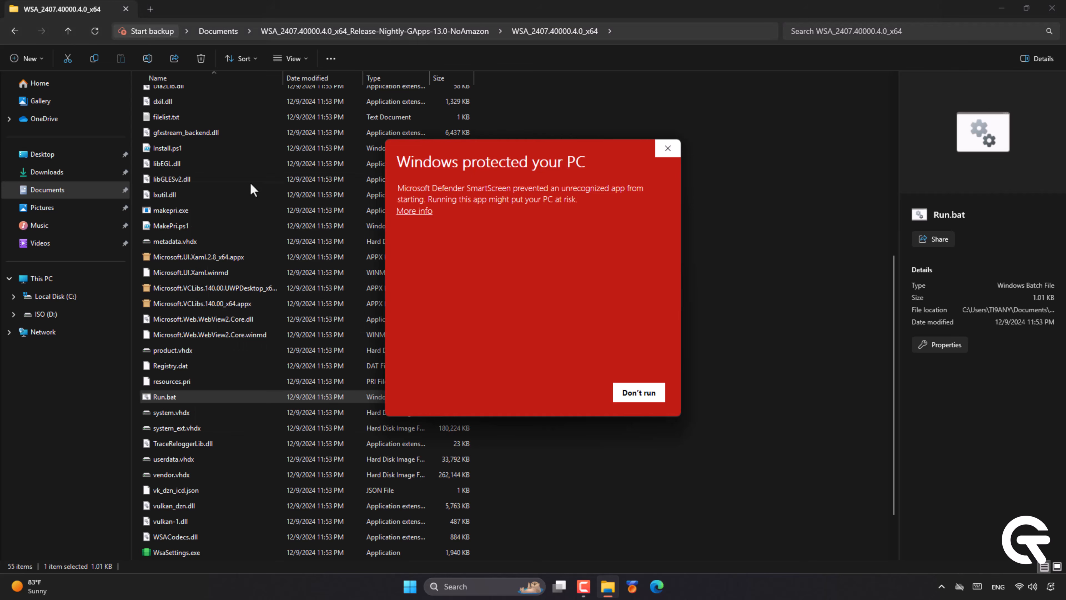
left_click(412, 211)
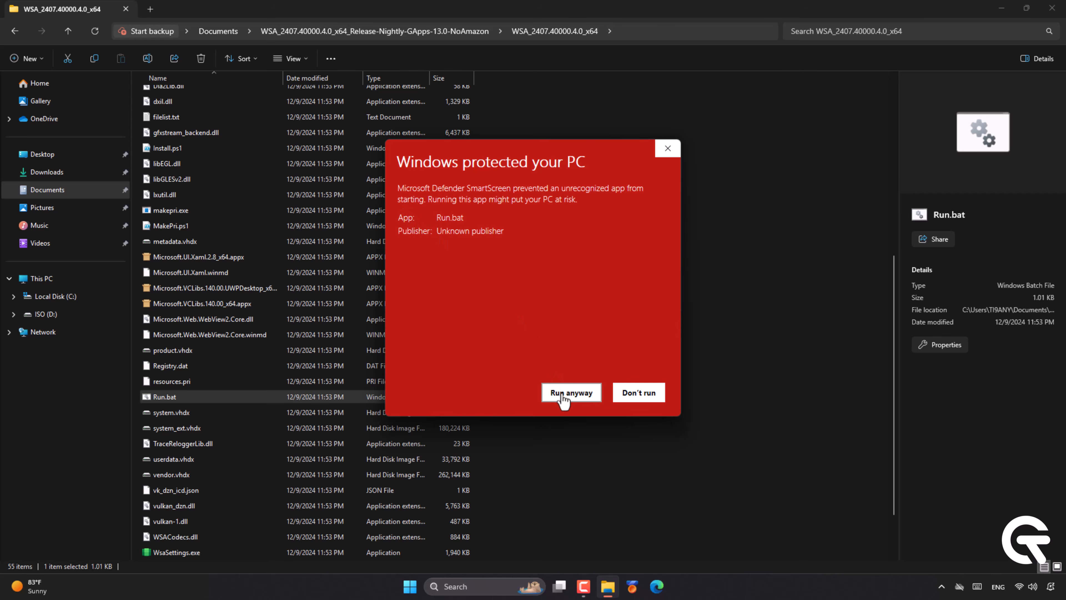
left_click(571, 392)
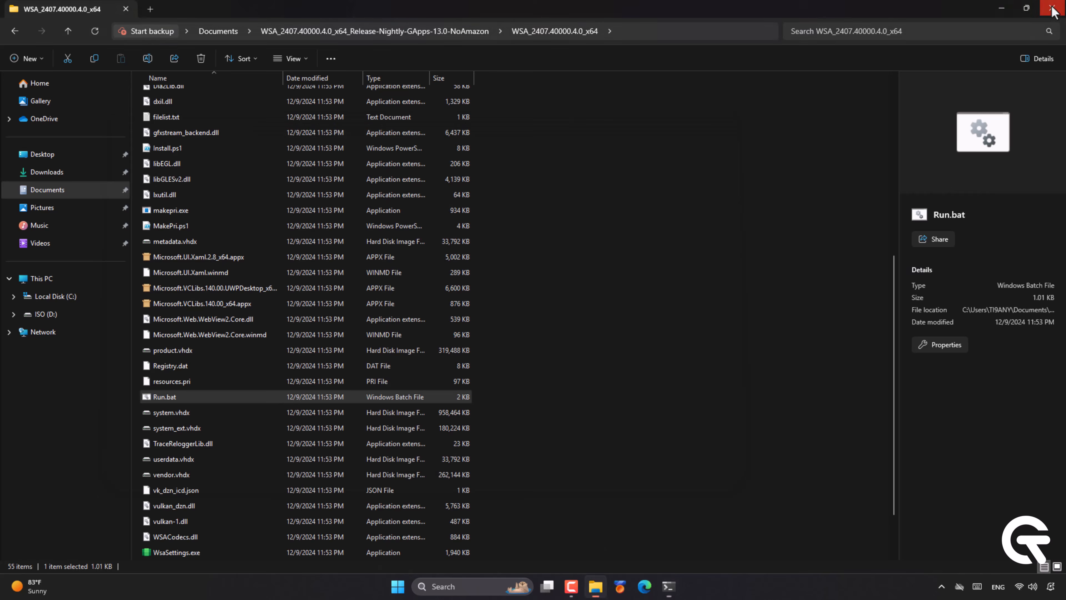
Close Explorer, decline diagnostic data sharing, and allow Android apps camera and microphone access.
left_click(1053, 10)
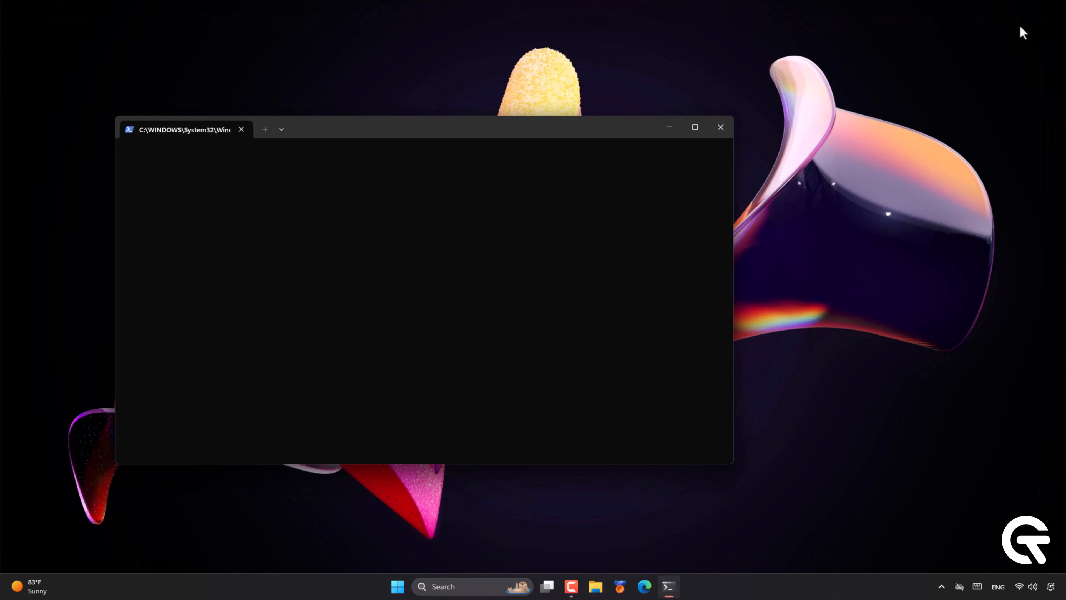
left_click_drag(441, 127, 548, 96)
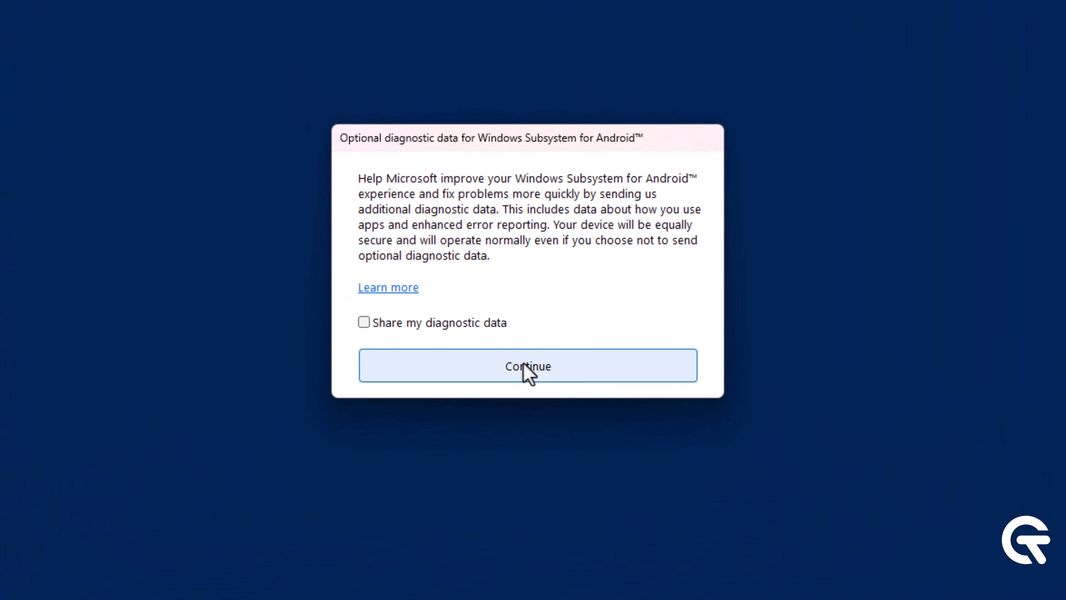
left_click(525, 365)
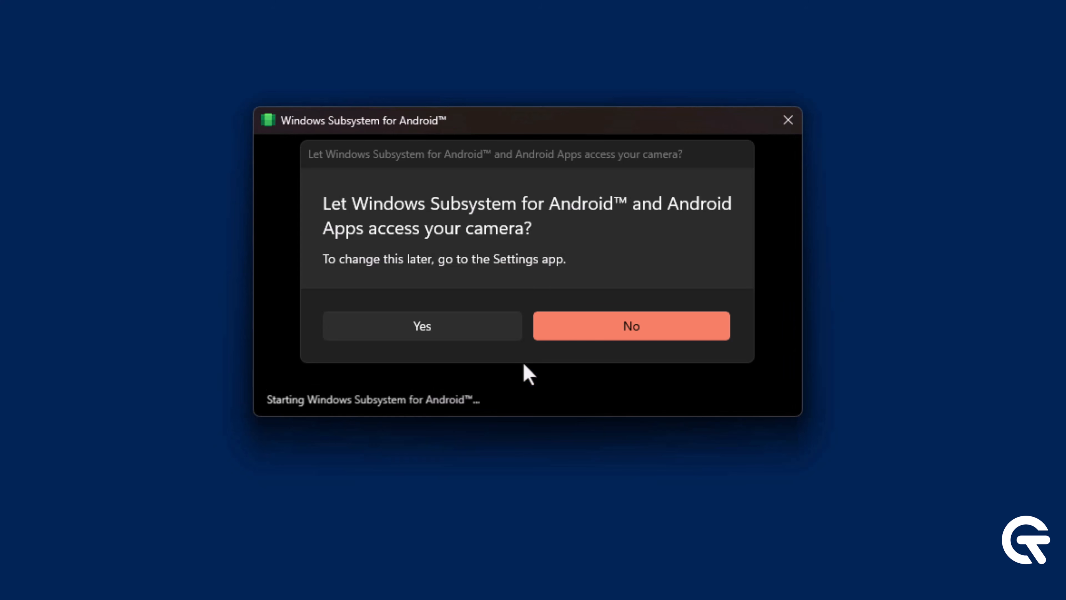
left_click(422, 328)
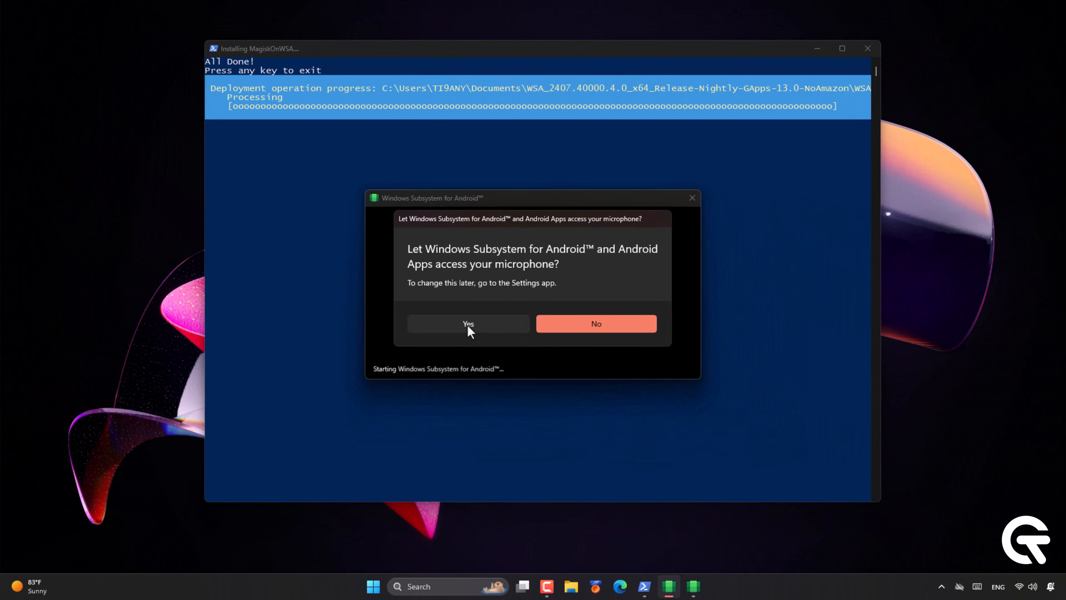
left_click(476, 324)
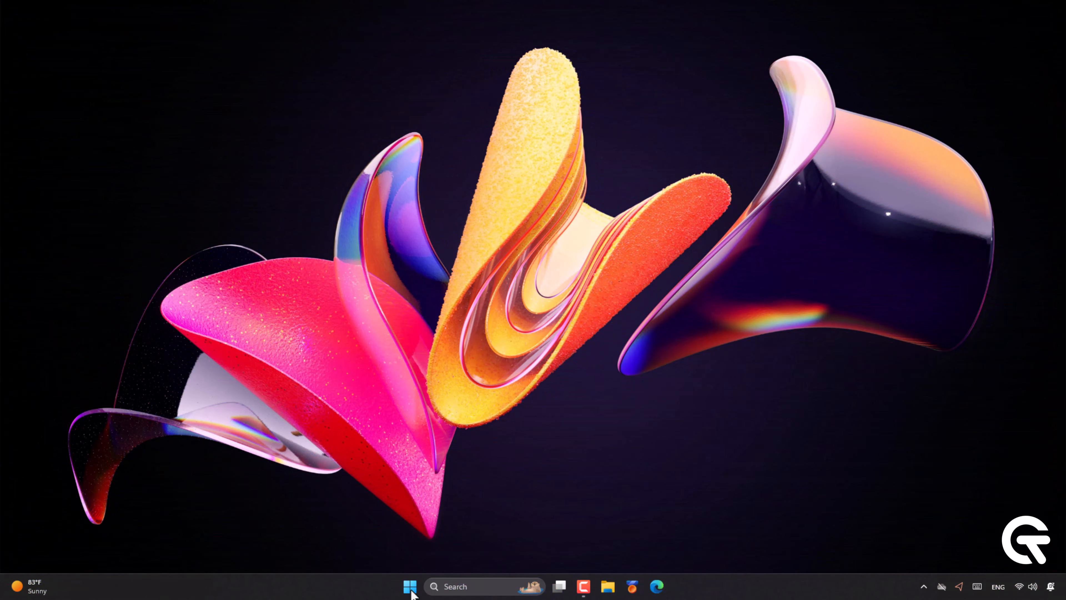
Search 'android' from Start to open Windows Subsystem for Android settings and centre the window.
left_click(410, 587)
type("android")
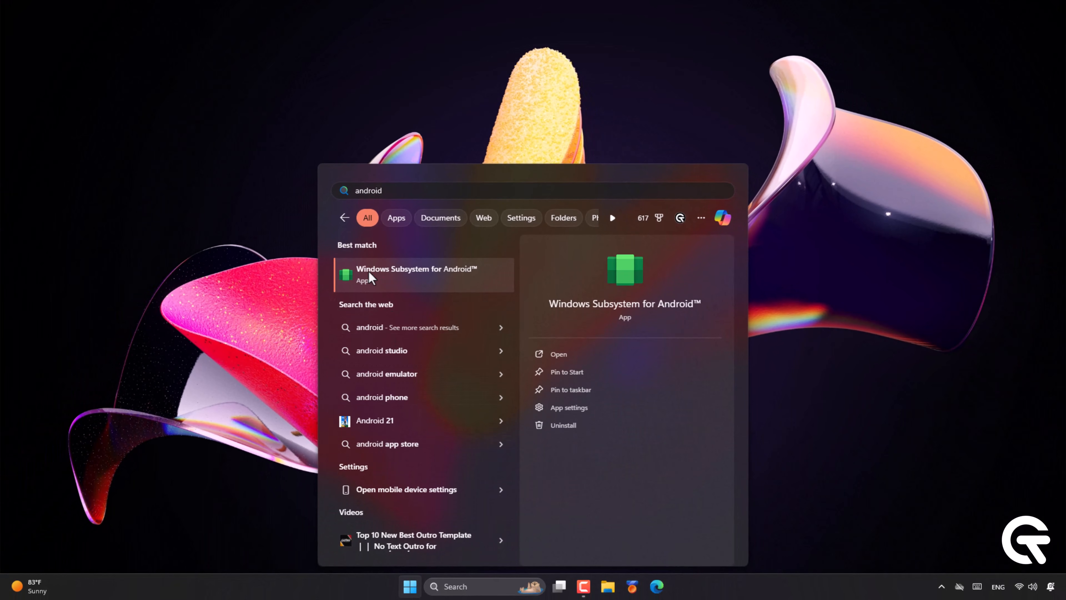
left_click(574, 354)
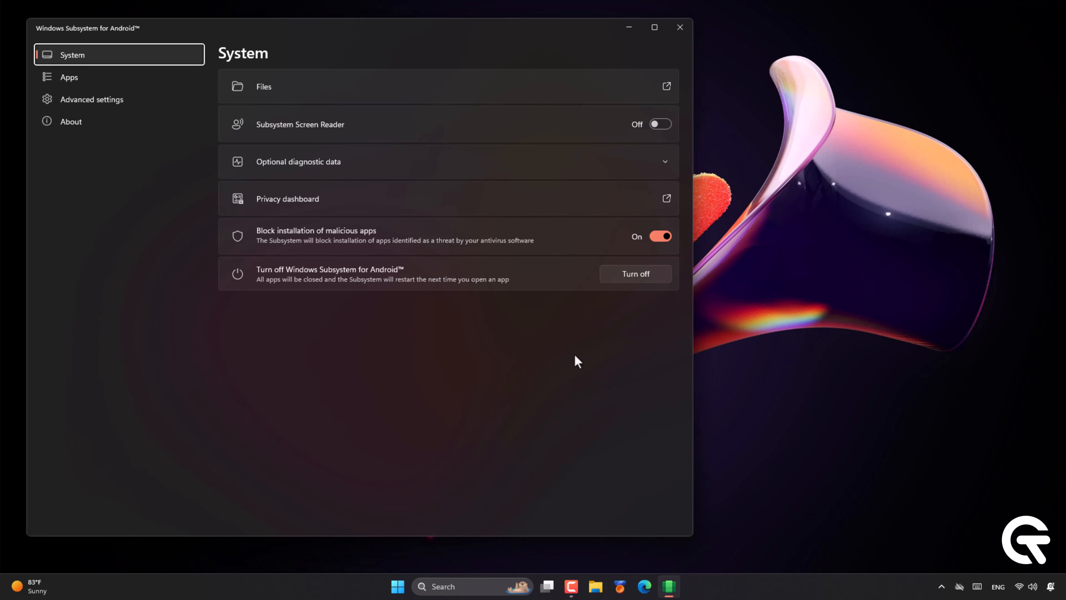
left_click_drag(393, 34, 577, 28)
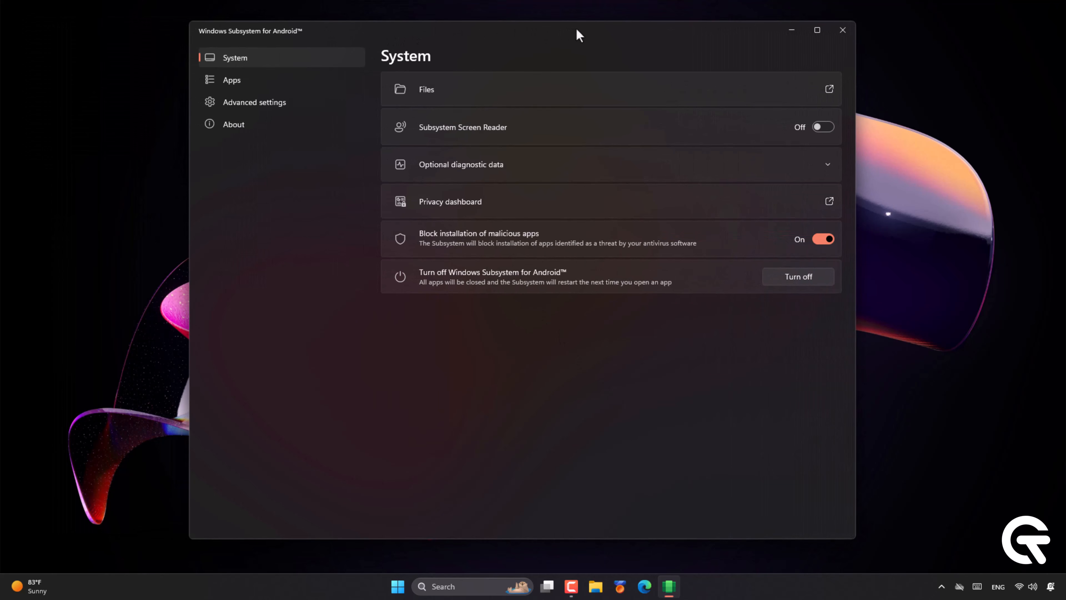
On the Advanced page, turn on Developer mode, allow firewall access, and keep memory at Default (4 GB).
left_click(297, 102)
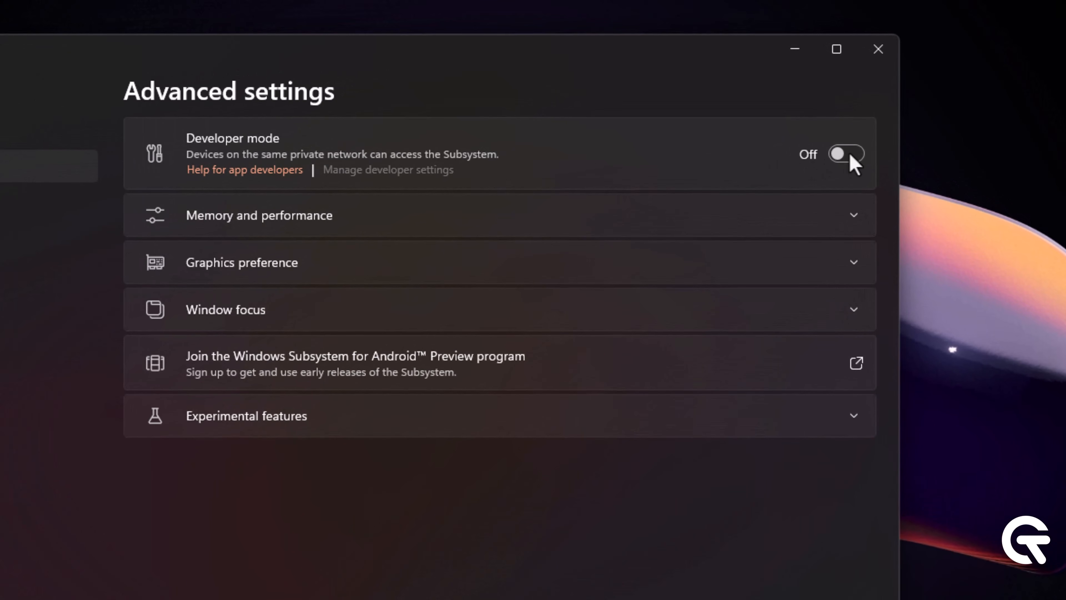
left_click(824, 94)
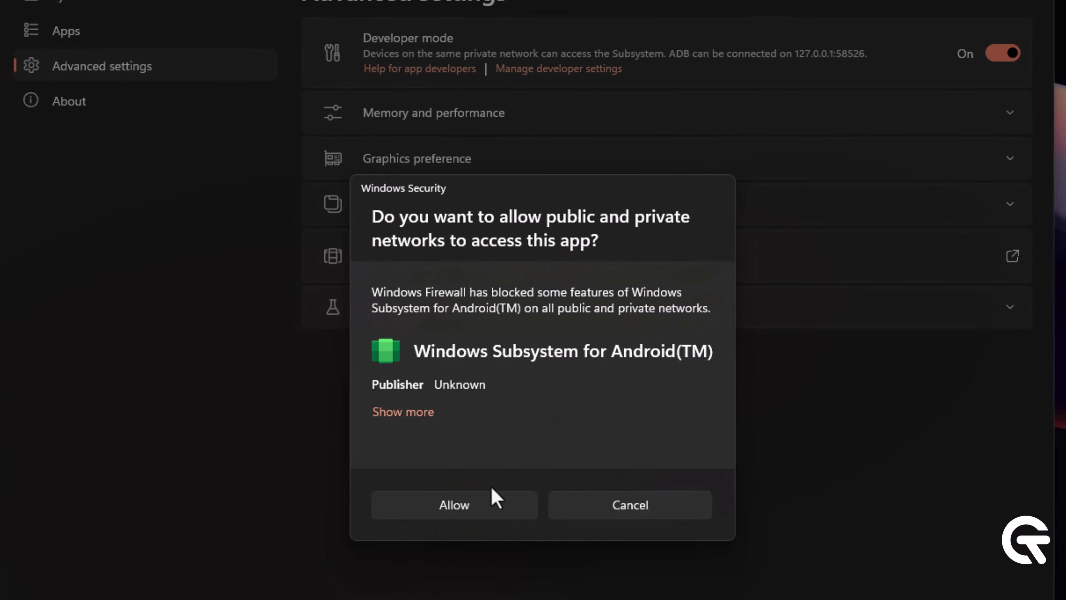
left_click(495, 500)
left_click(575, 134)
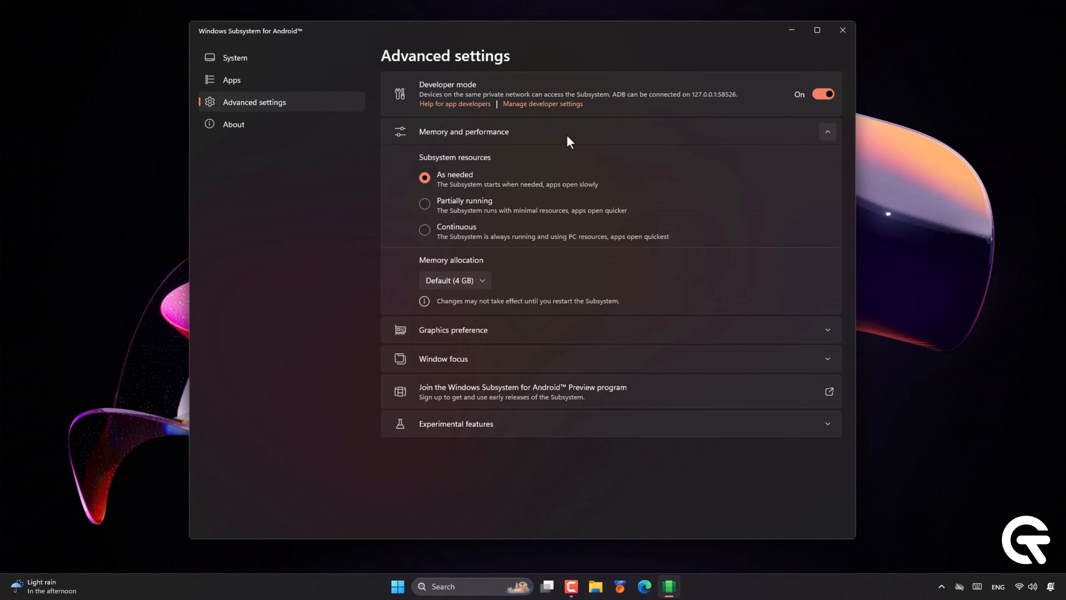
left_click(485, 281)
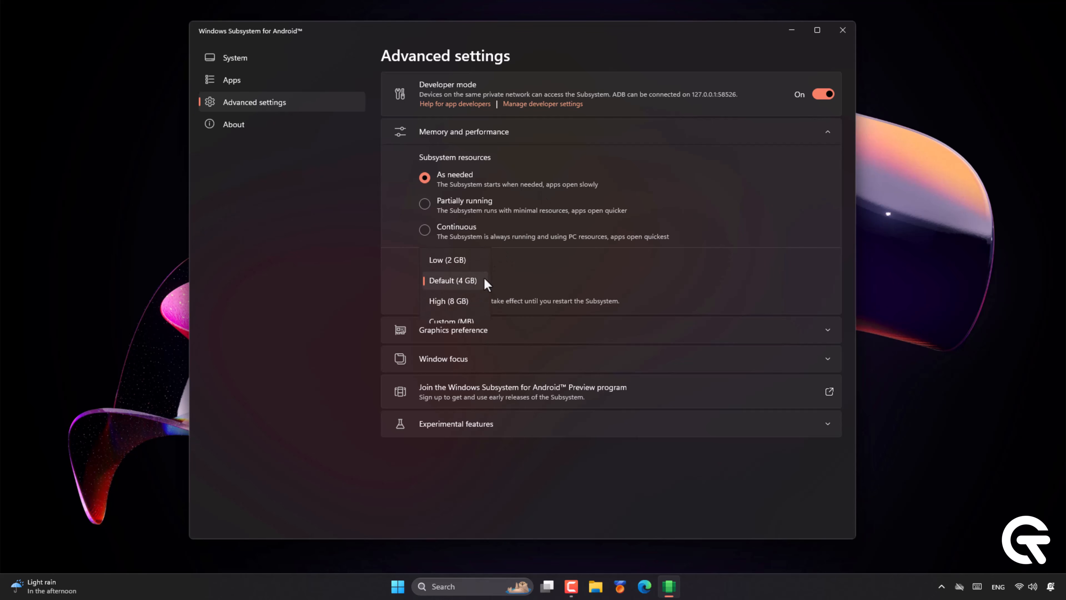
left_click(443, 281)
left_click(460, 331)
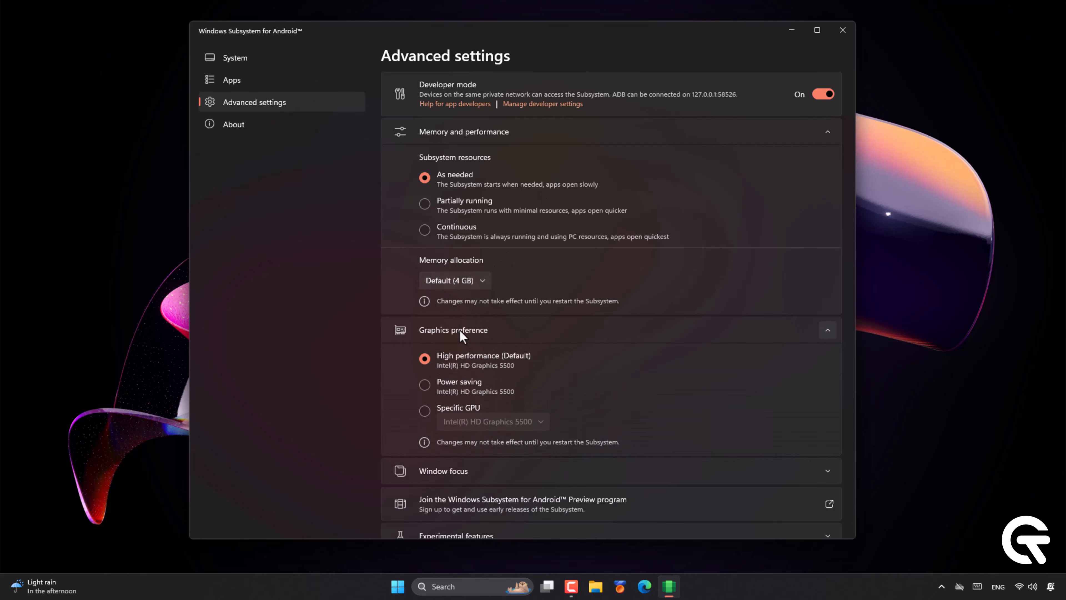
left_click(462, 334)
Go to the System page, open the Android files browser, then close it.
left_click(214, 76)
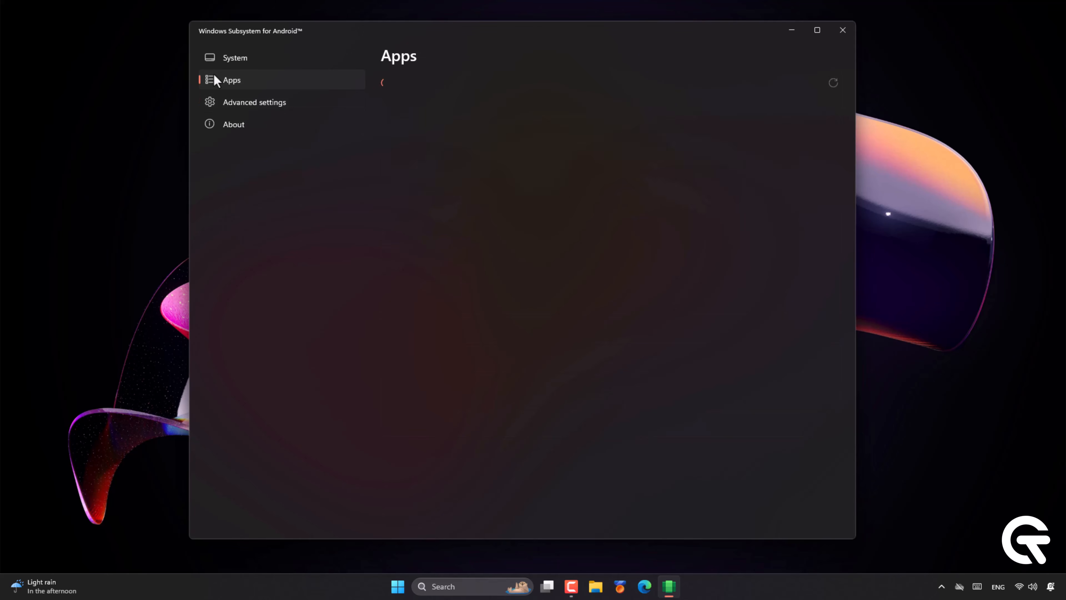
left_click(222, 58)
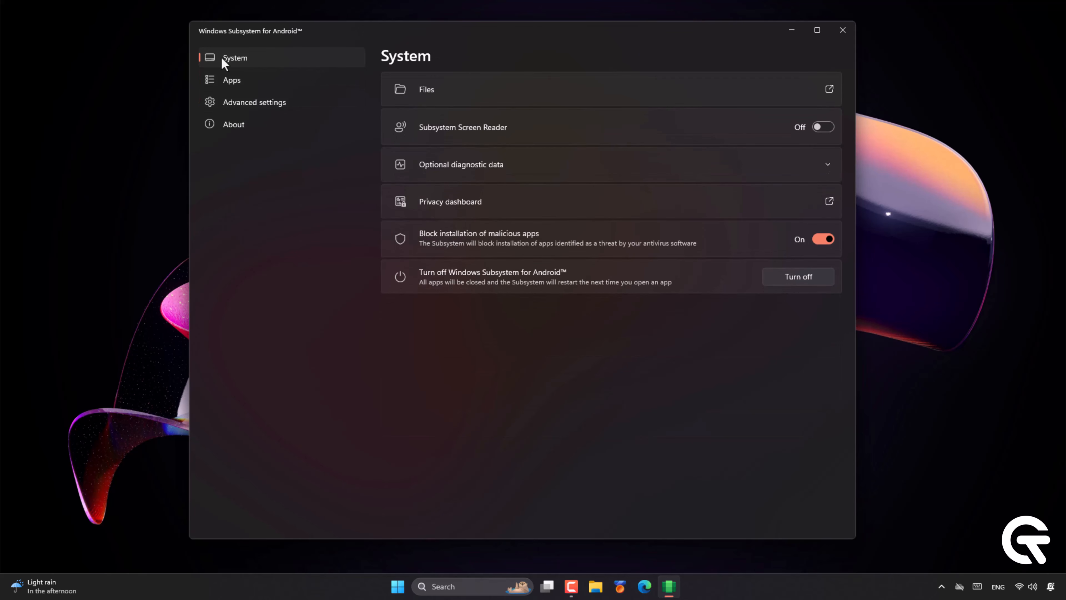
left_click(830, 90)
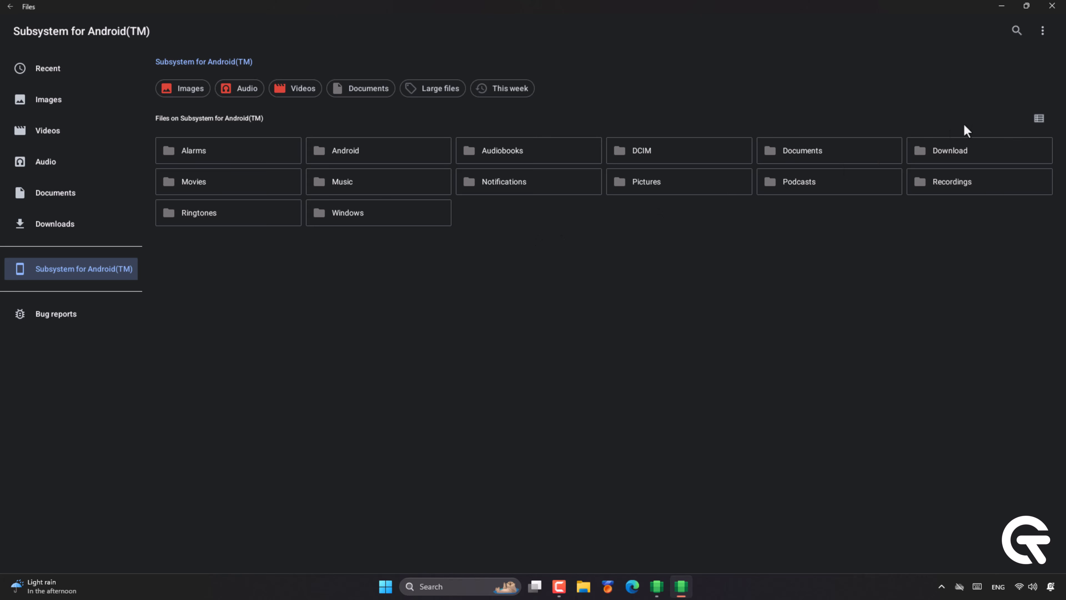
left_click(1053, 6)
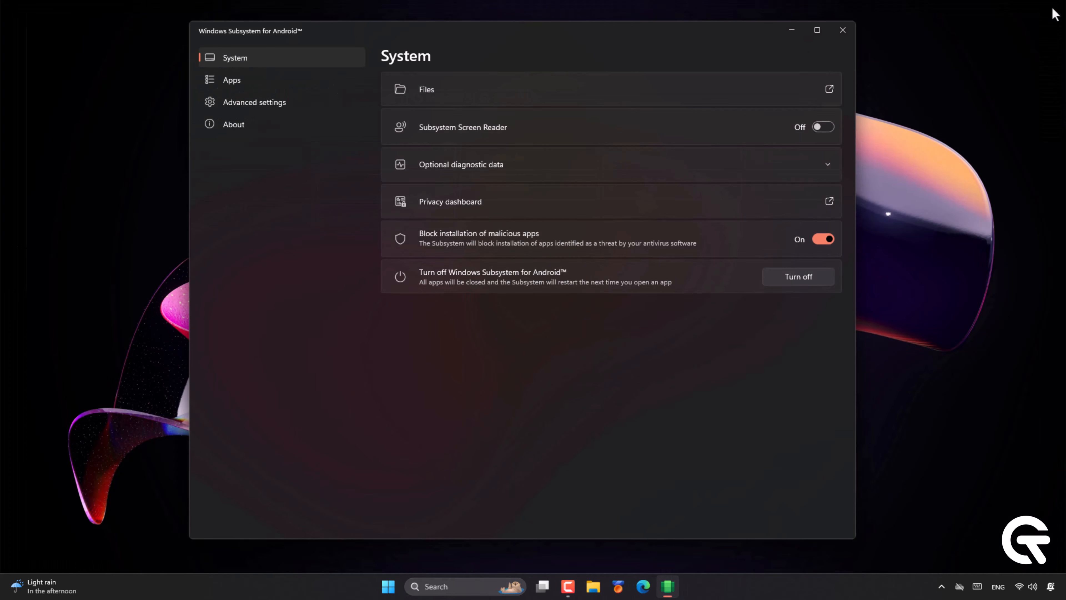
Close the WSA settings, launch Play Store via a 'play store' search, and choose Sign in.
left_click(843, 31)
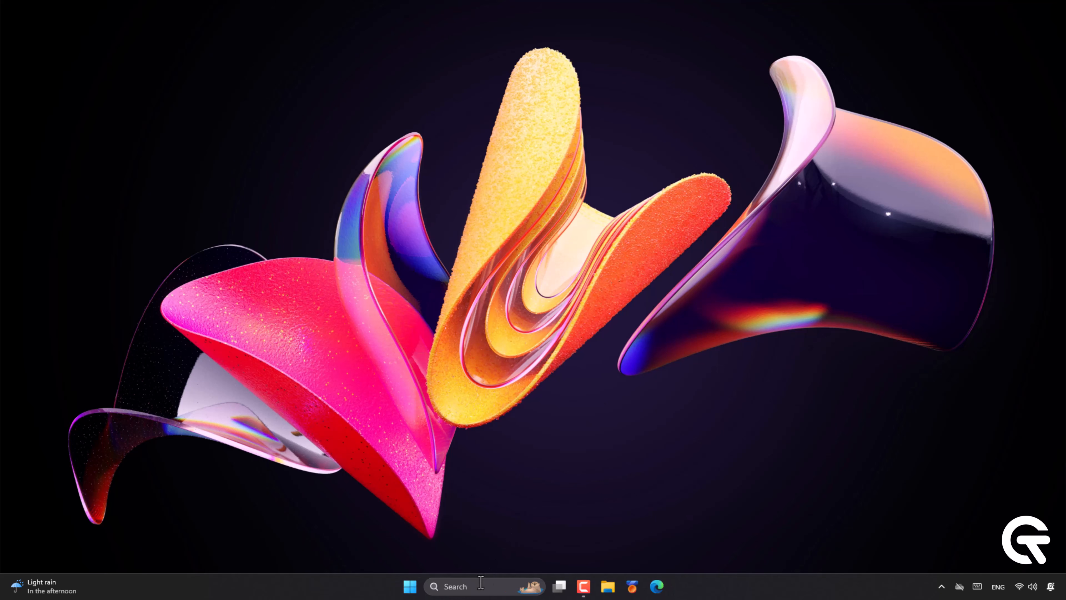
left_click(481, 585)
type("play store")
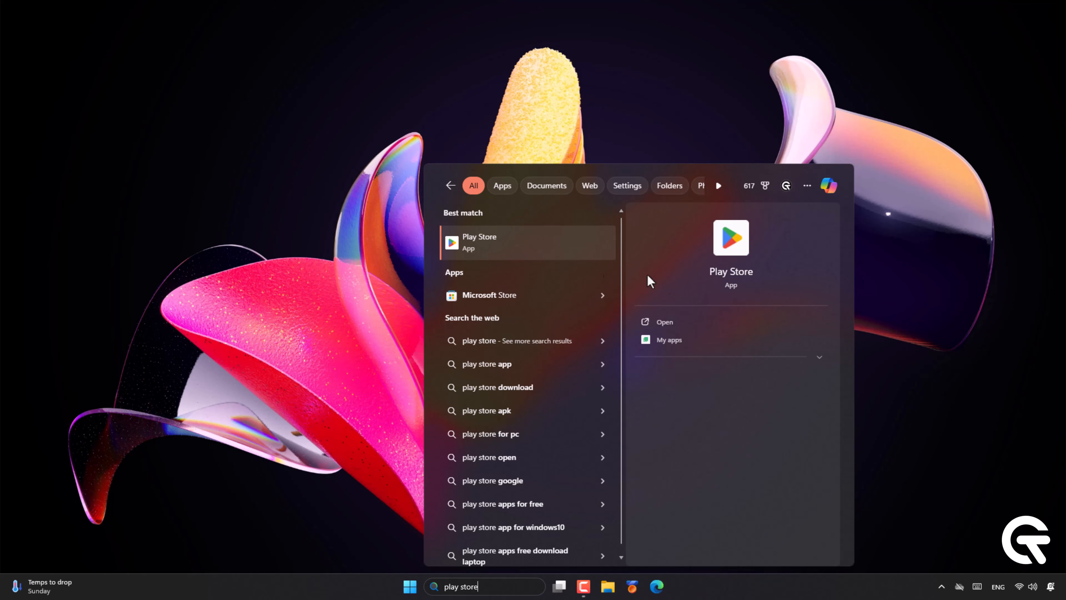
left_click(679, 320)
left_click(533, 325)
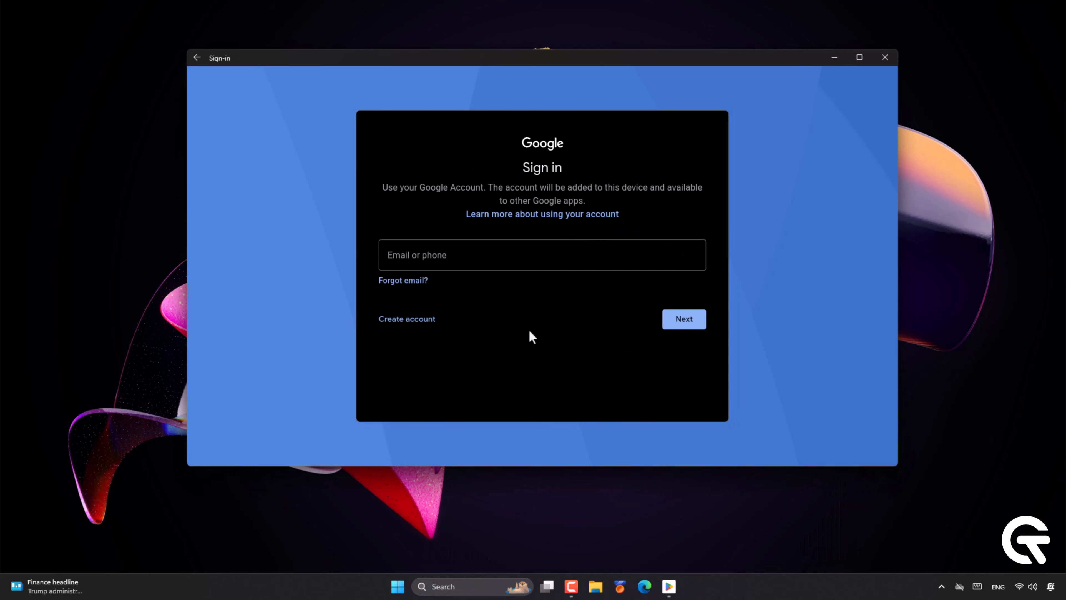
Enter the Google account e-mail and password, then accept Google's terms of service.
left_click(483, 262)
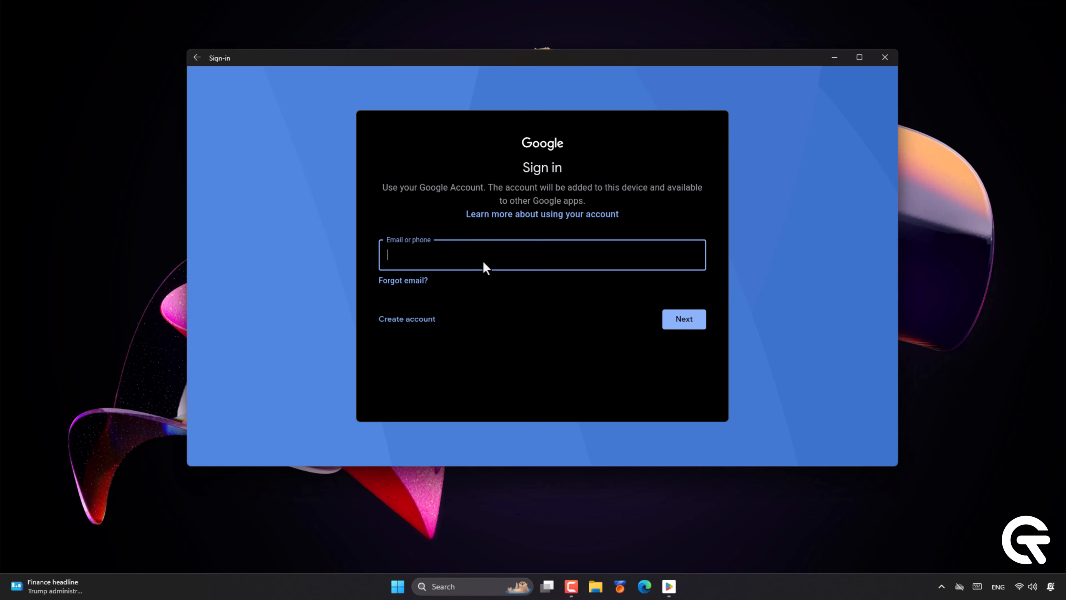
key("Return")
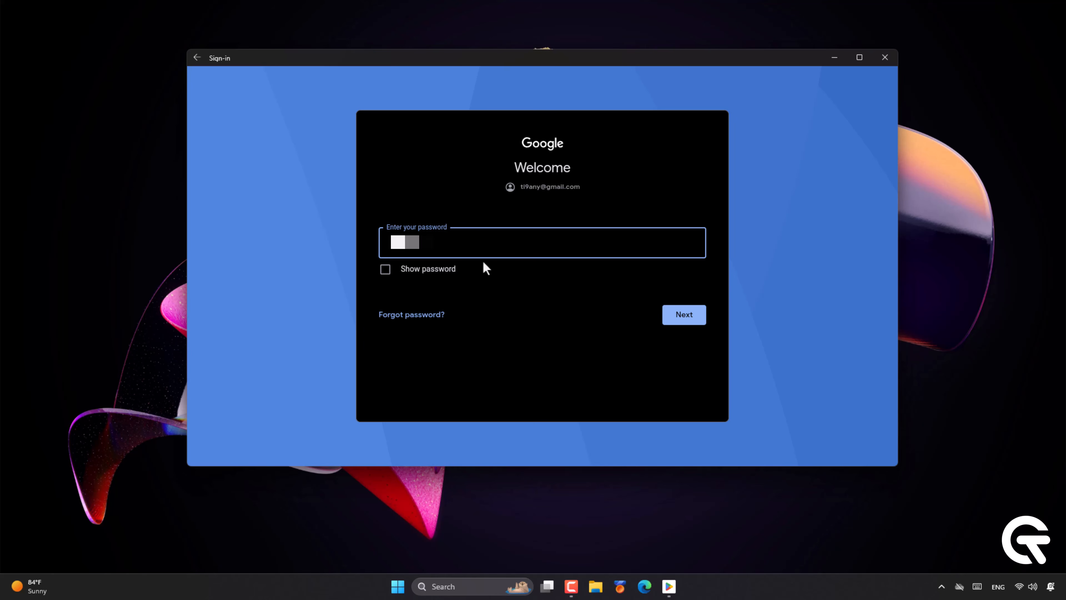
left_click(682, 316)
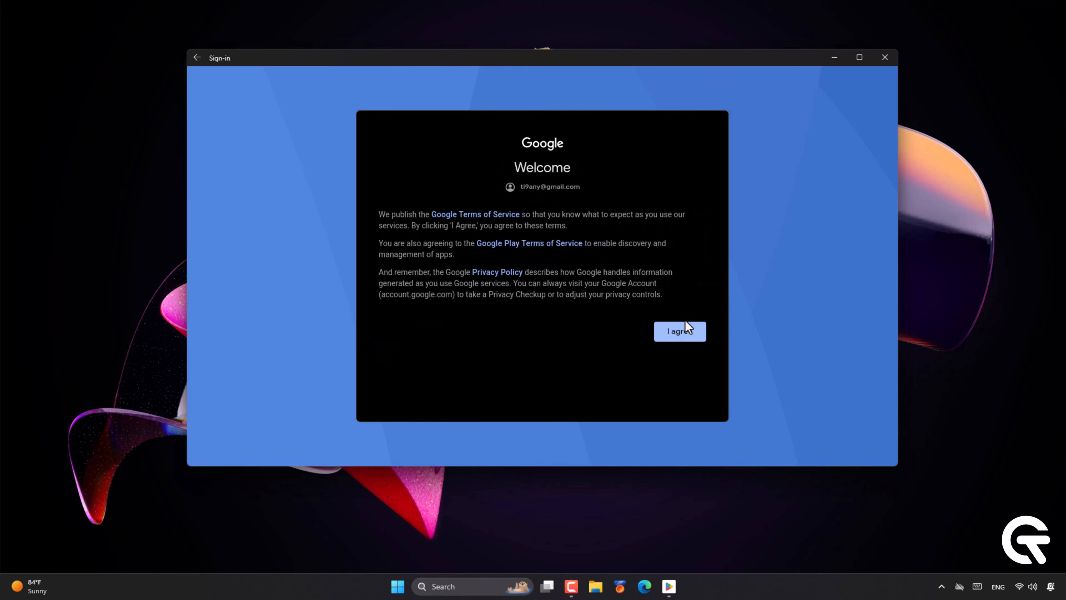
left_click(682, 335)
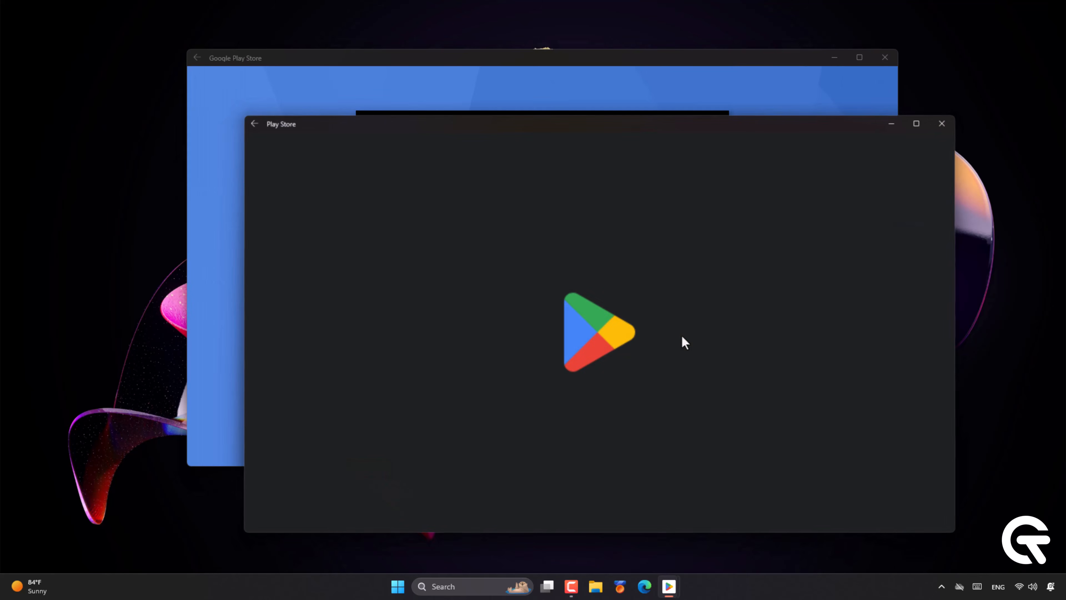
Accept the local recommendations prompt and search 'what' to show WhatsApp results.
left_click_drag(583, 122, 532, 67)
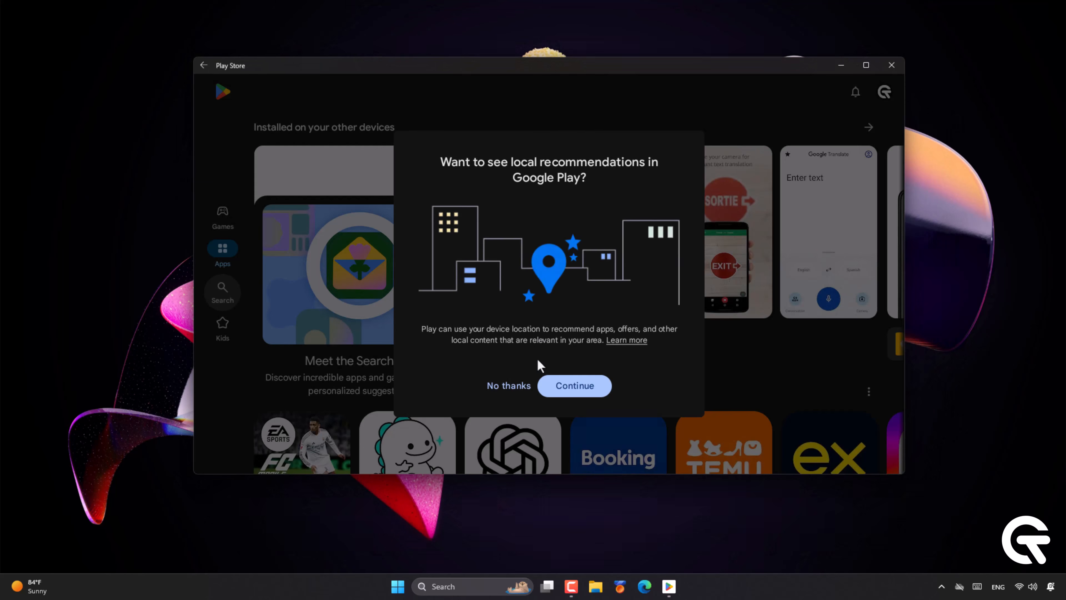
left_click(557, 383)
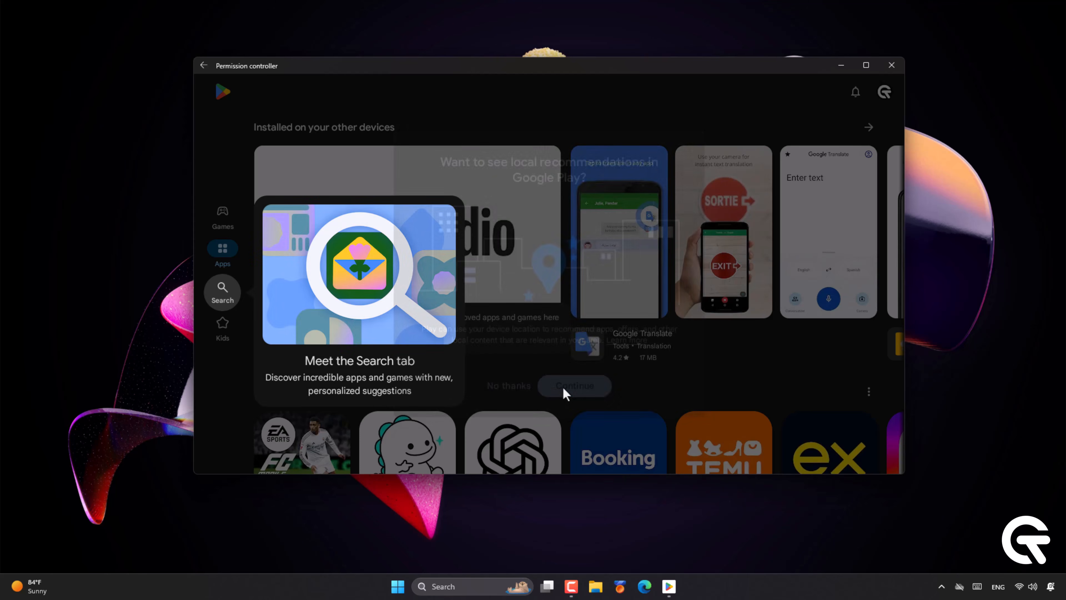
left_click(213, 287)
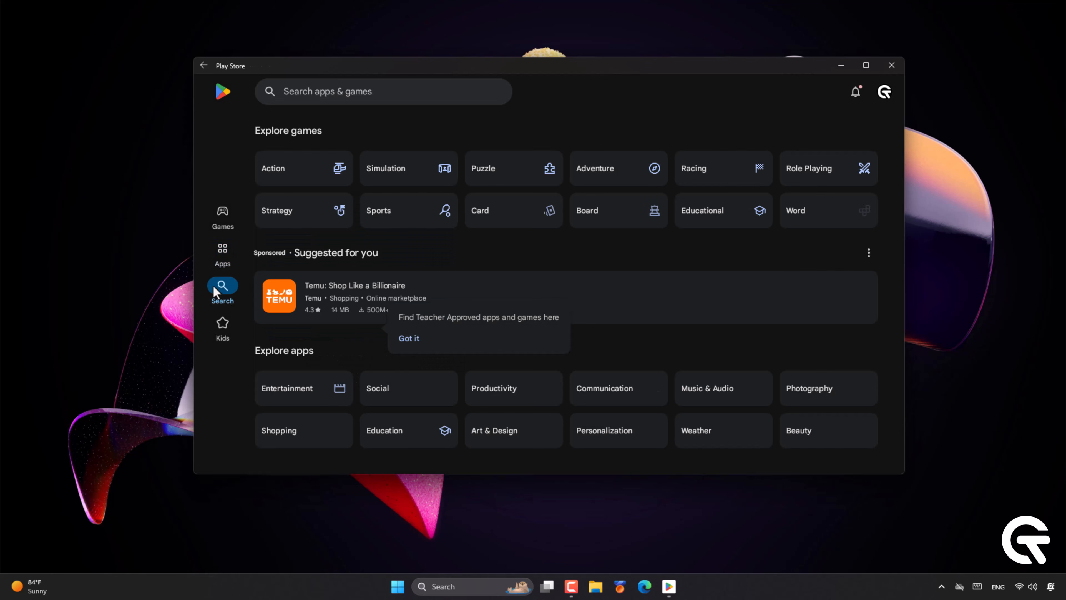
left_click(301, 92)
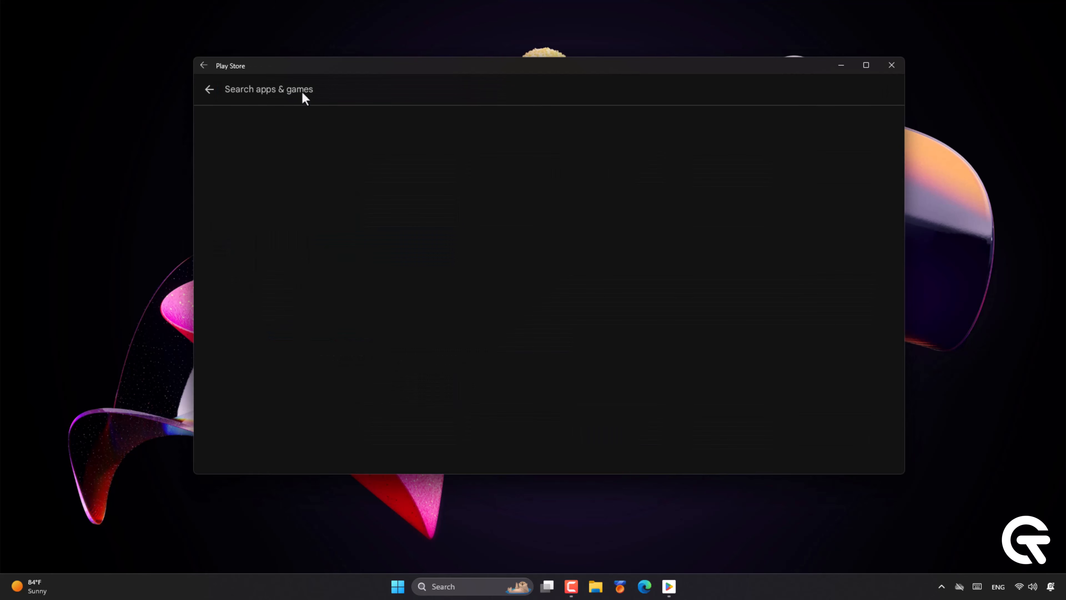
type("what")
left_click(283, 125)
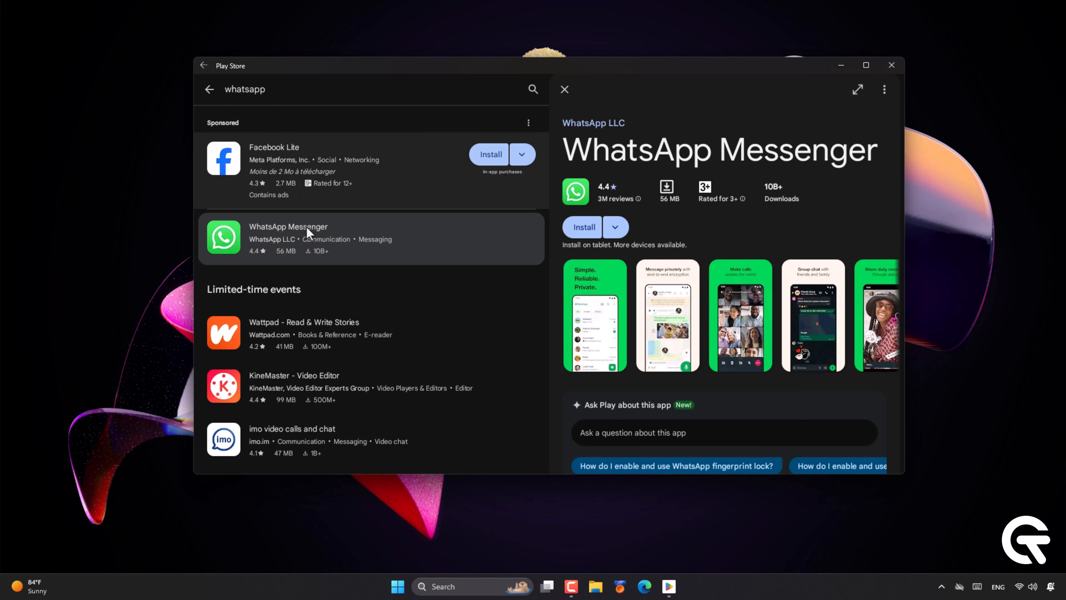
Install WhatsApp Messenger and return to the store's explore page.
left_click(584, 227)
scroll(593, 203, "down", 10)
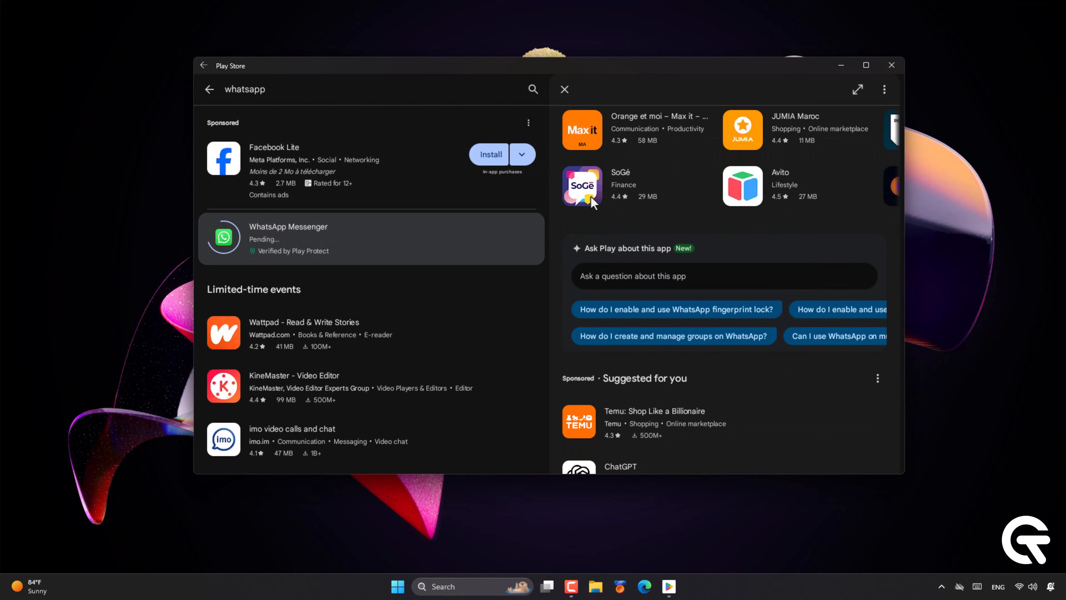
scroll(592, 204, "down", 10)
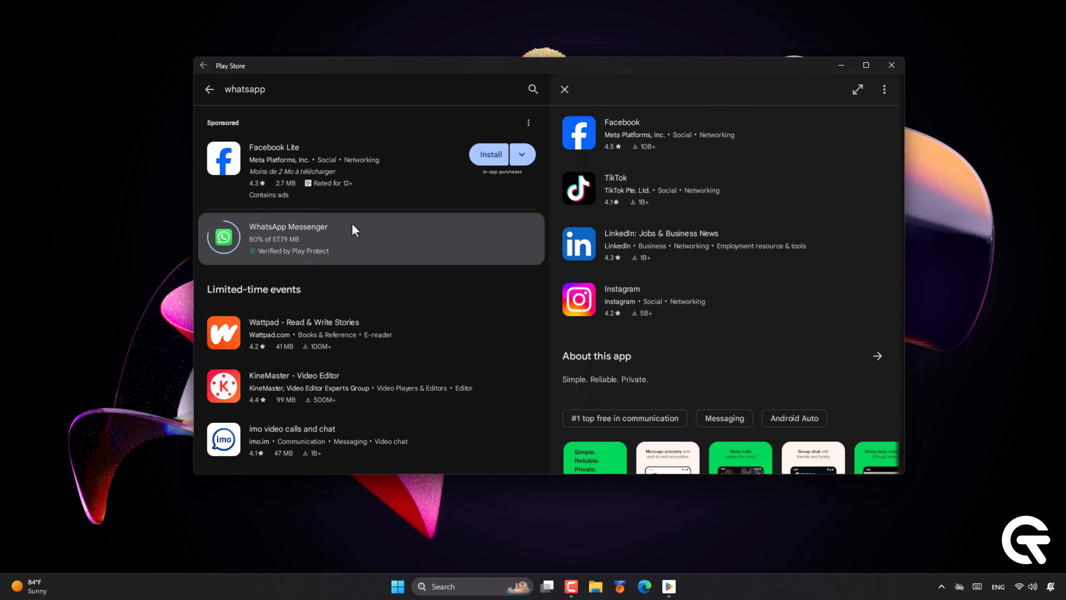
left_click(208, 91)
Browse through the Play Store's Apps and Games sections.
left_click(232, 256)
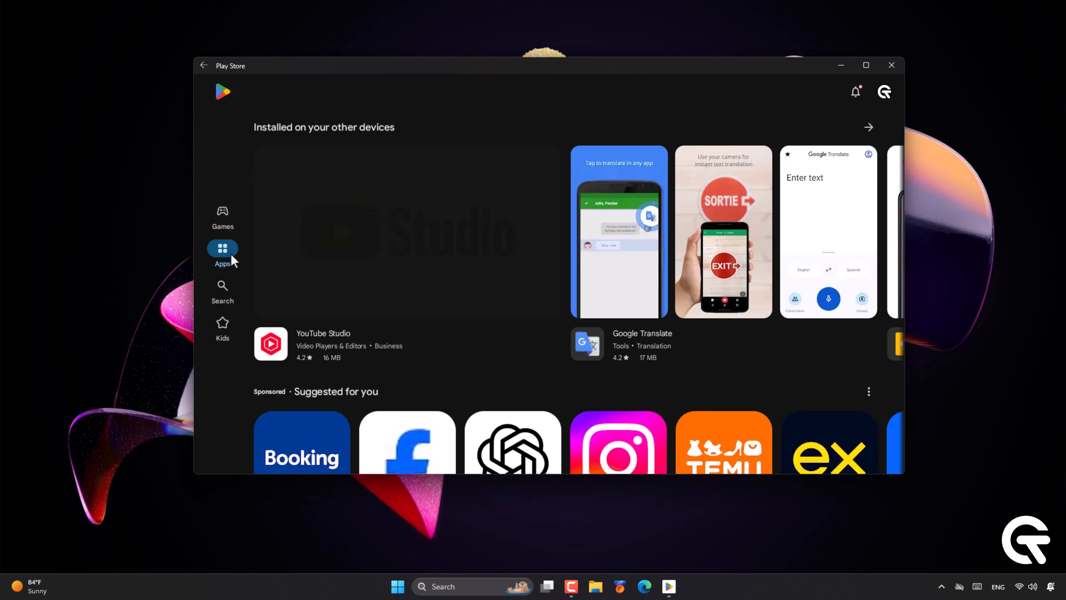
scroll(625, 323, "down", 2)
scroll(621, 317, "down", 6)
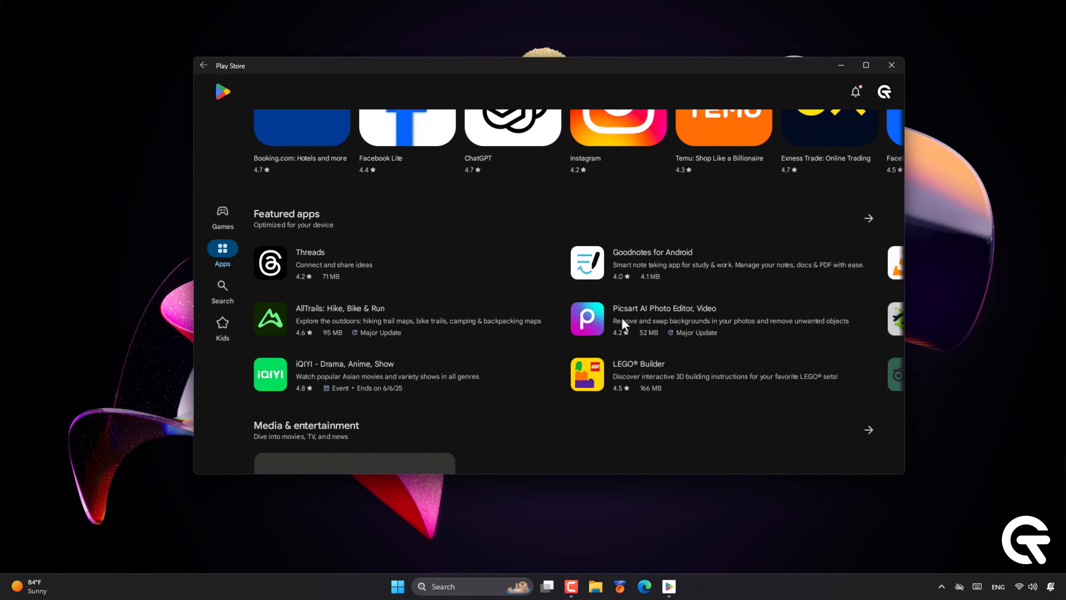
left_click(222, 213)
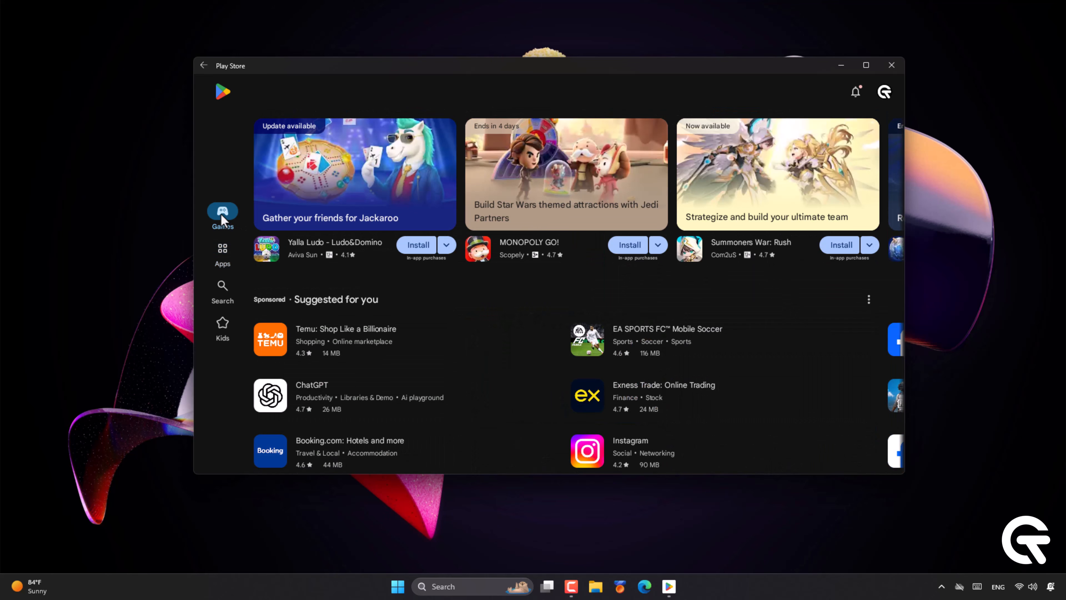
scroll(337, 280, "down", 10)
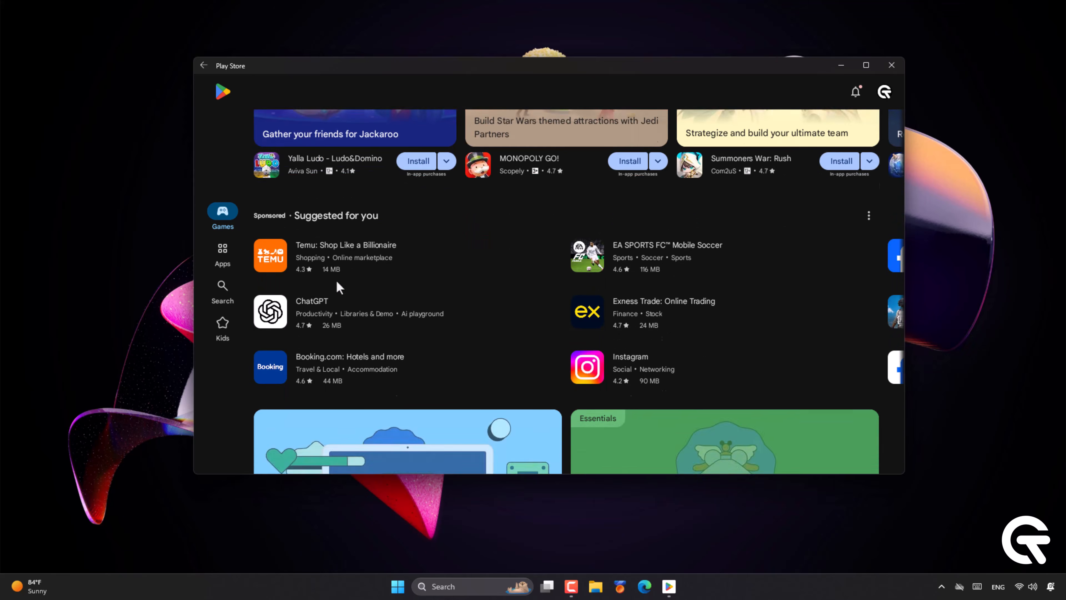
scroll(336, 281, "down", 3)
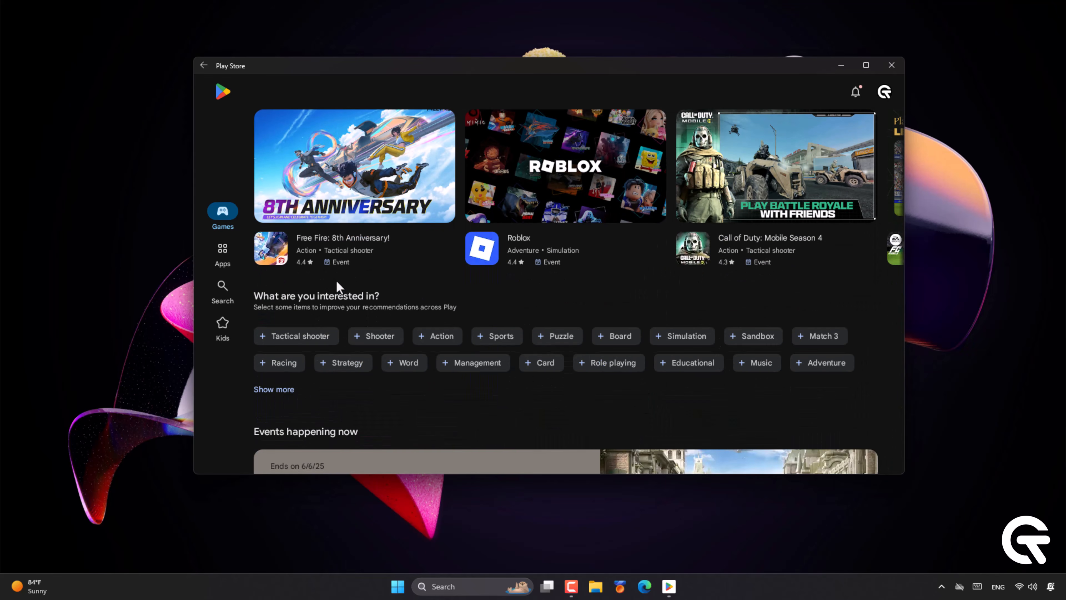
scroll(336, 281, "down", 8)
scroll(339, 287, "down", 2)
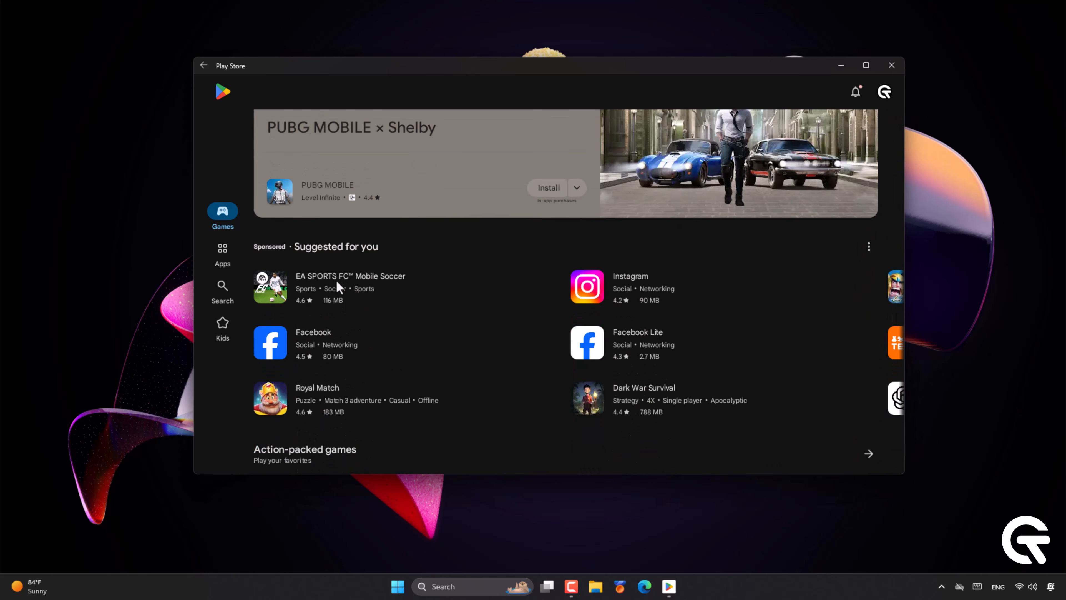
scroll(337, 283, "down", 10)
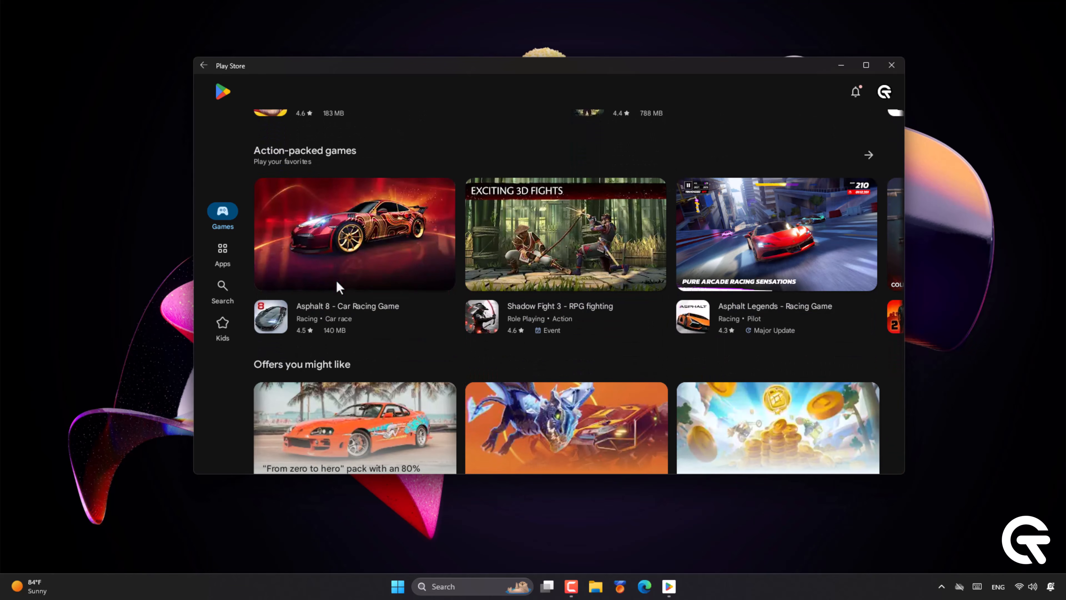
scroll(338, 286, "down", 13)
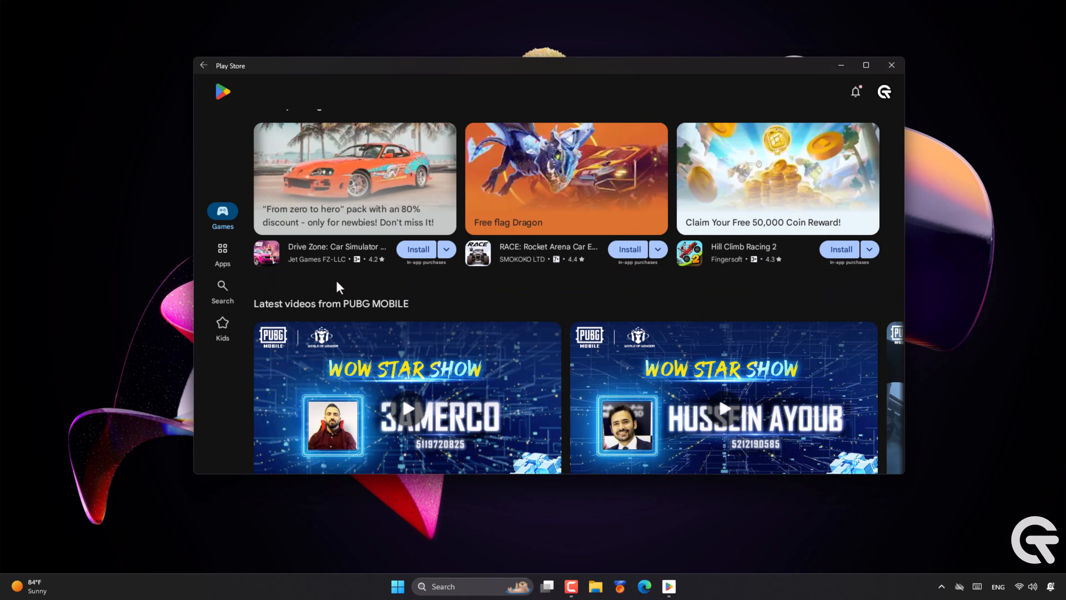
scroll(338, 287, "down", 5)
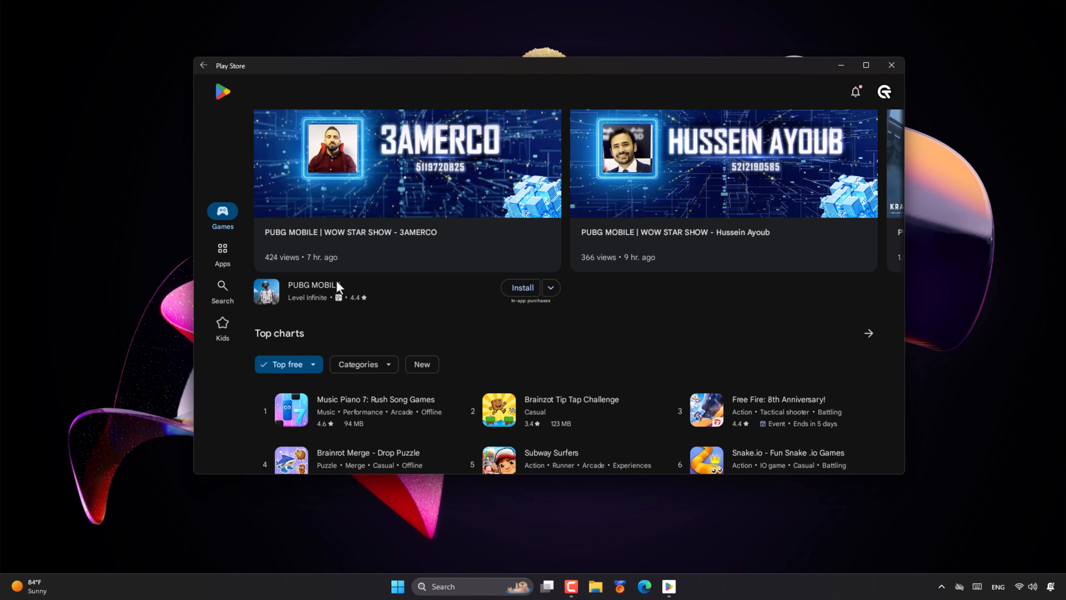
scroll(337, 284, "down", 13)
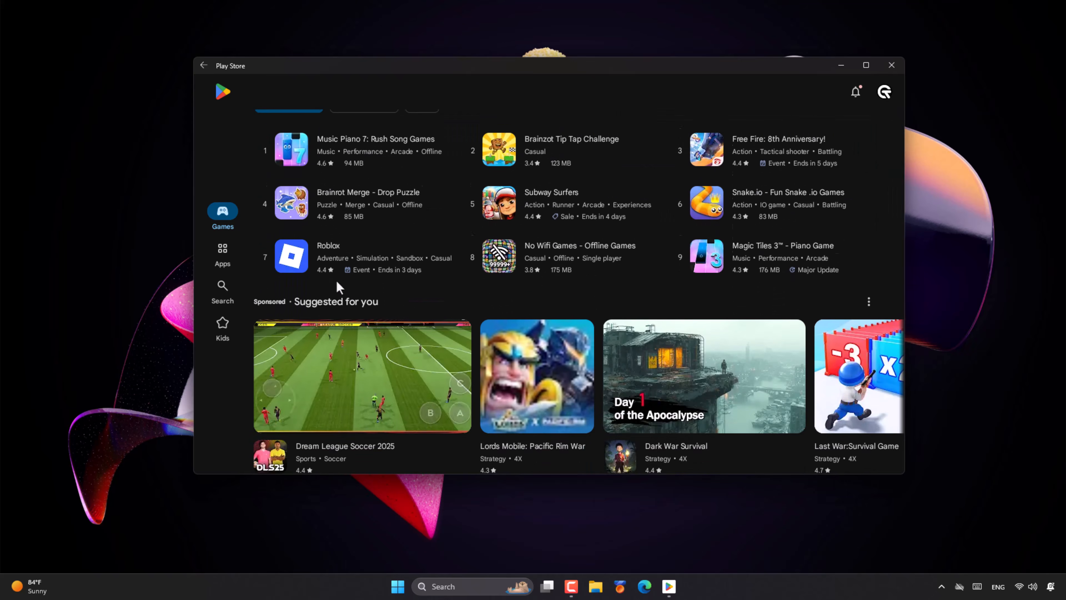
scroll(336, 282, "down", 6)
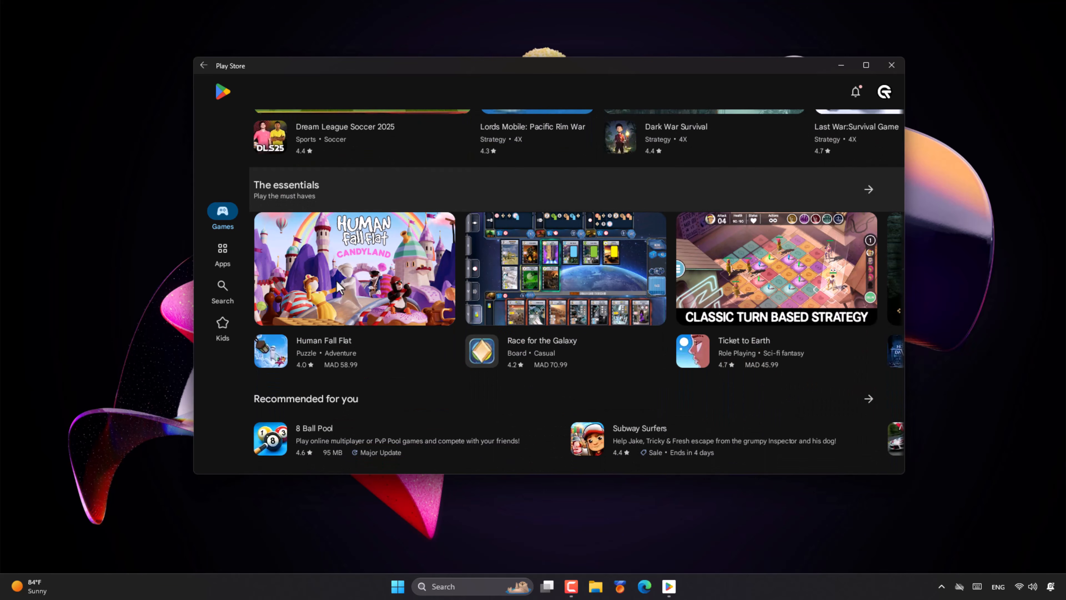
Open My apps & games from the account menu to view the pending Google 75 MB update.
left_click(885, 93)
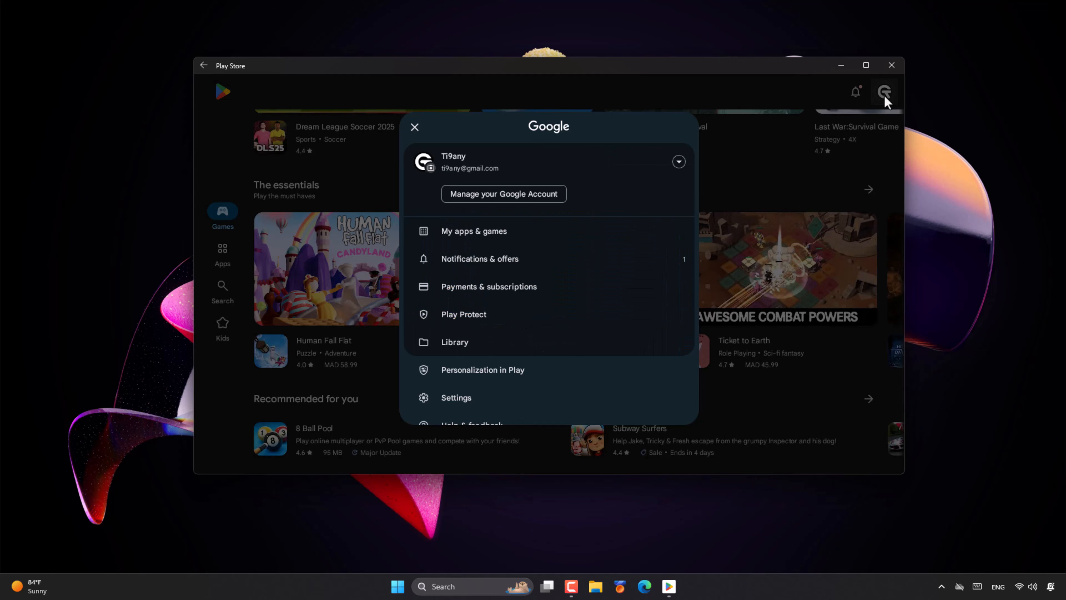
left_click(499, 233)
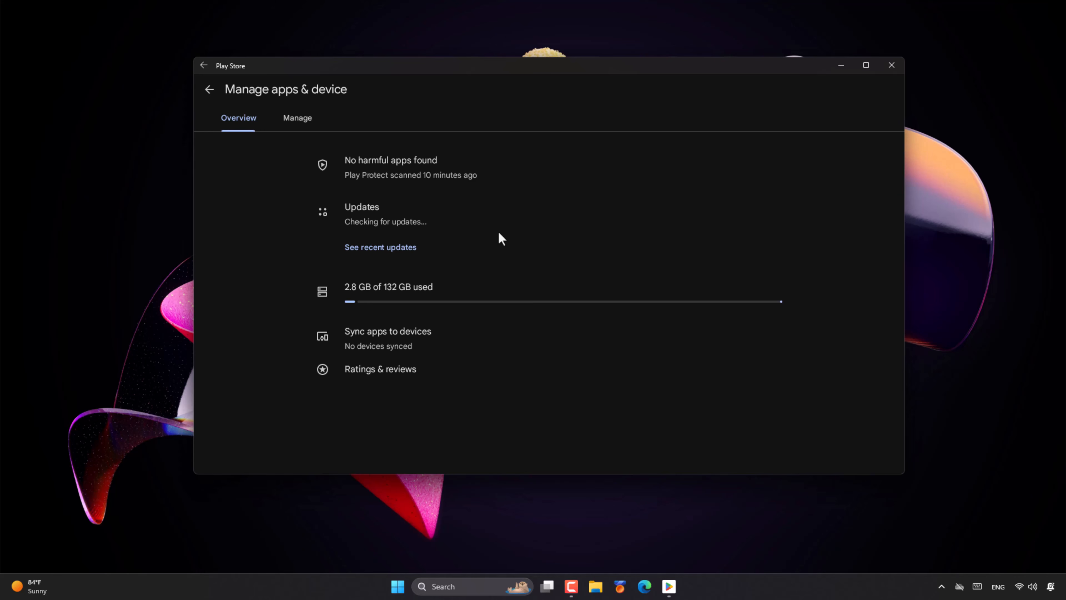
left_click(386, 223)
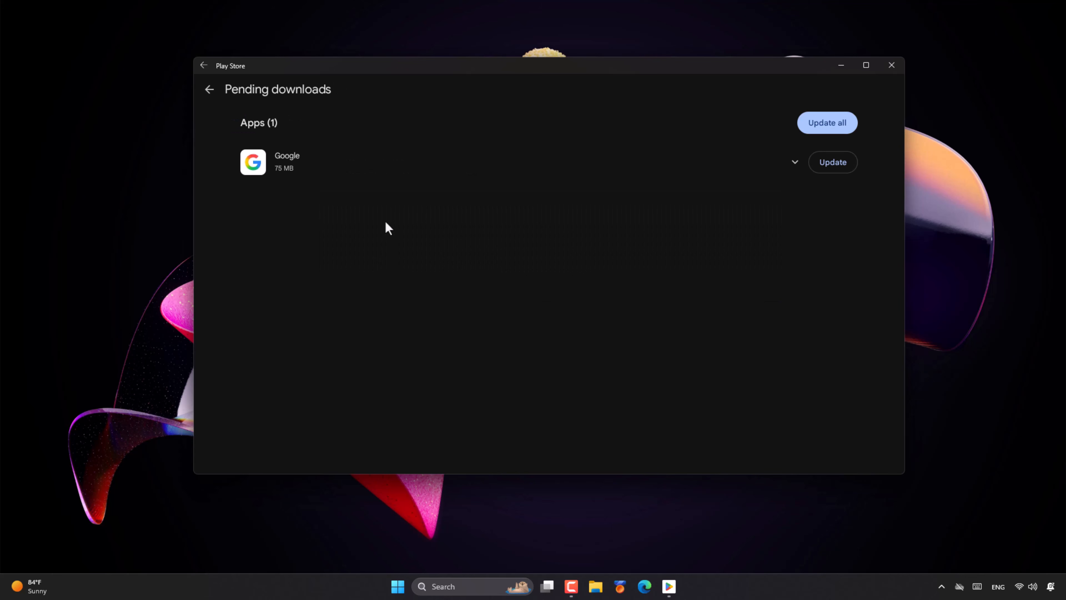